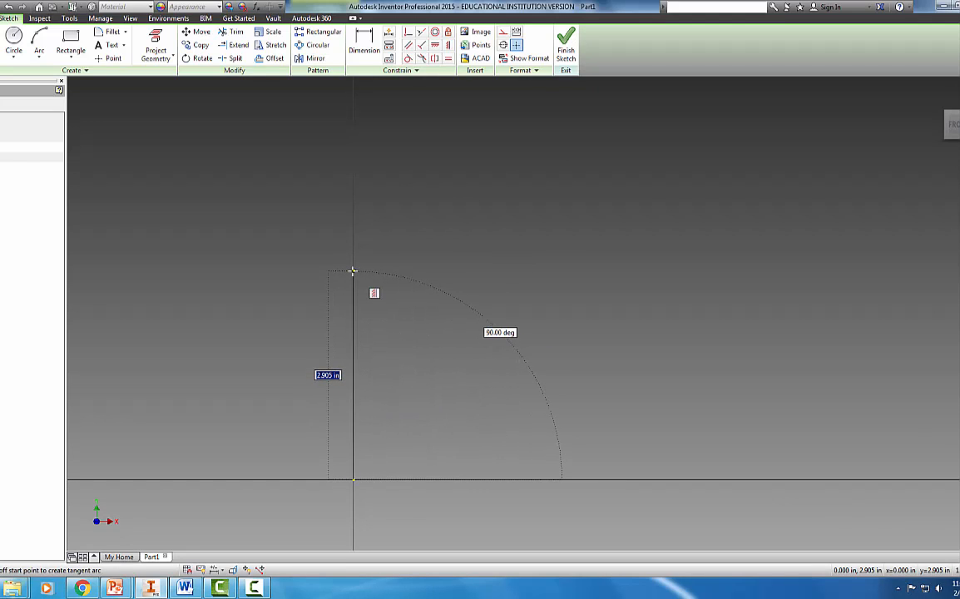
# Draw a closed L-shaped profile from the origin, about 2.9 in tall and 3.8 in long, with legs about 0.8 in thick
pyautogui.click(353, 271)
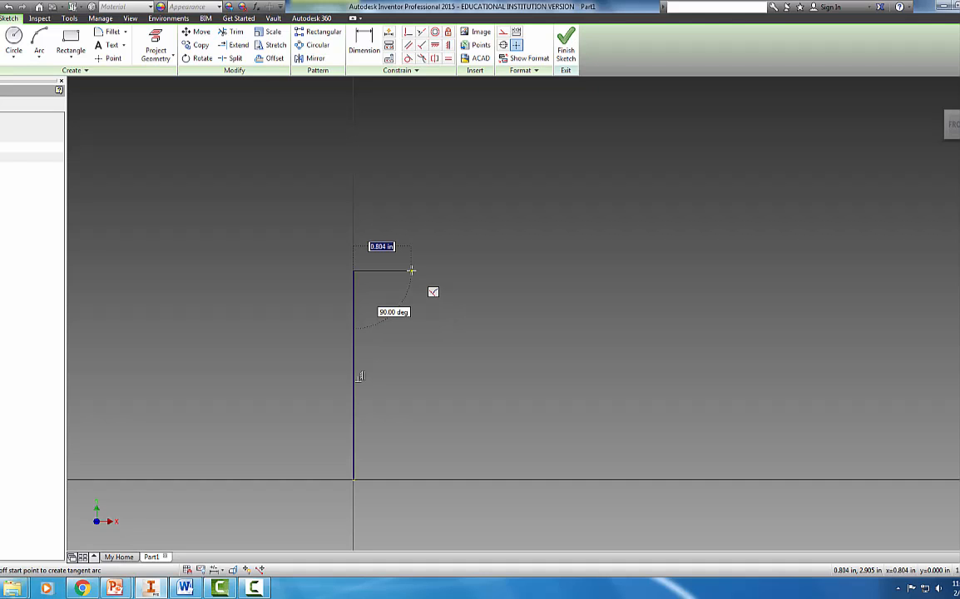
pyautogui.click(410, 270)
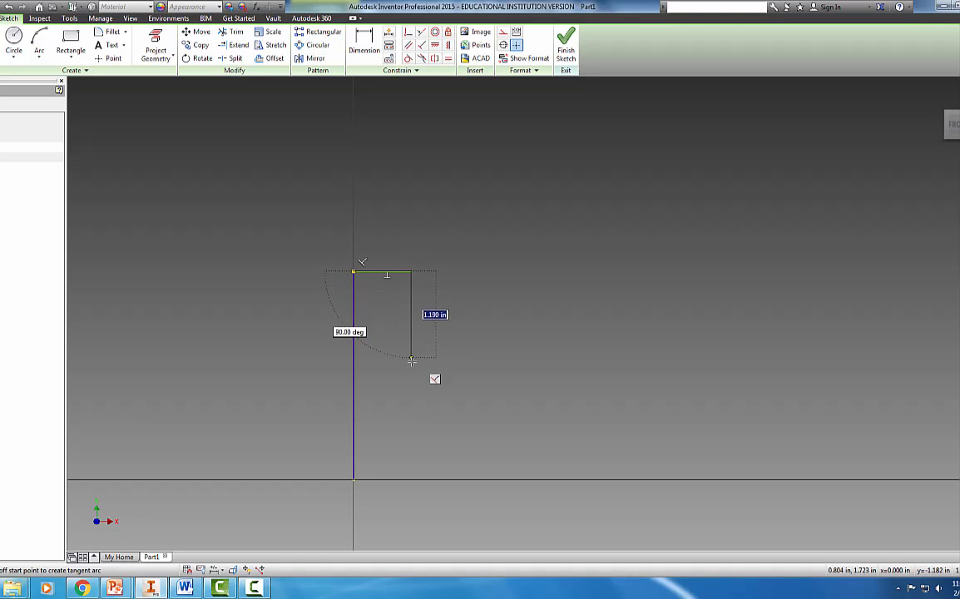
pyautogui.click(410, 426)
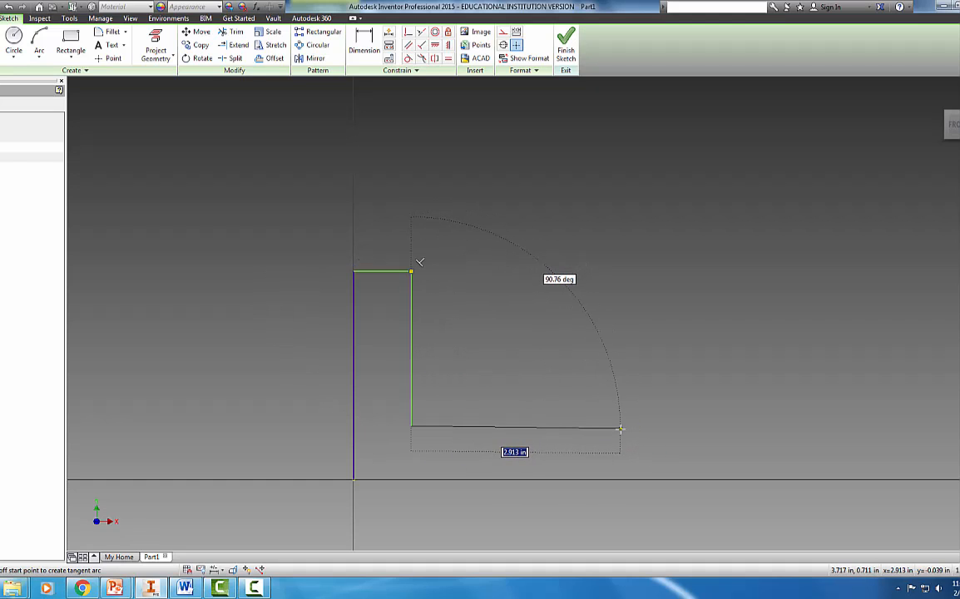
pyautogui.click(624, 427)
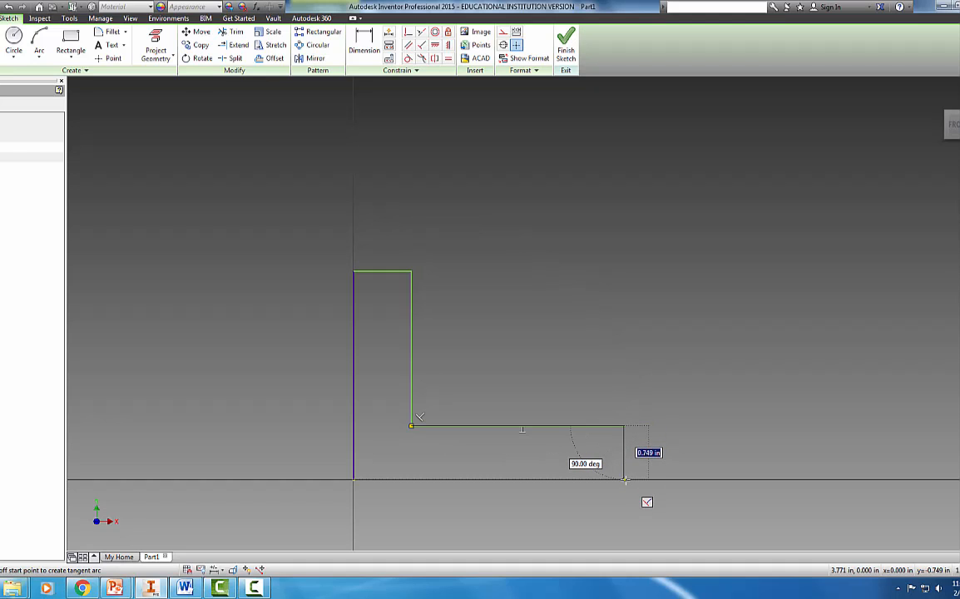
pyautogui.click(625, 480)
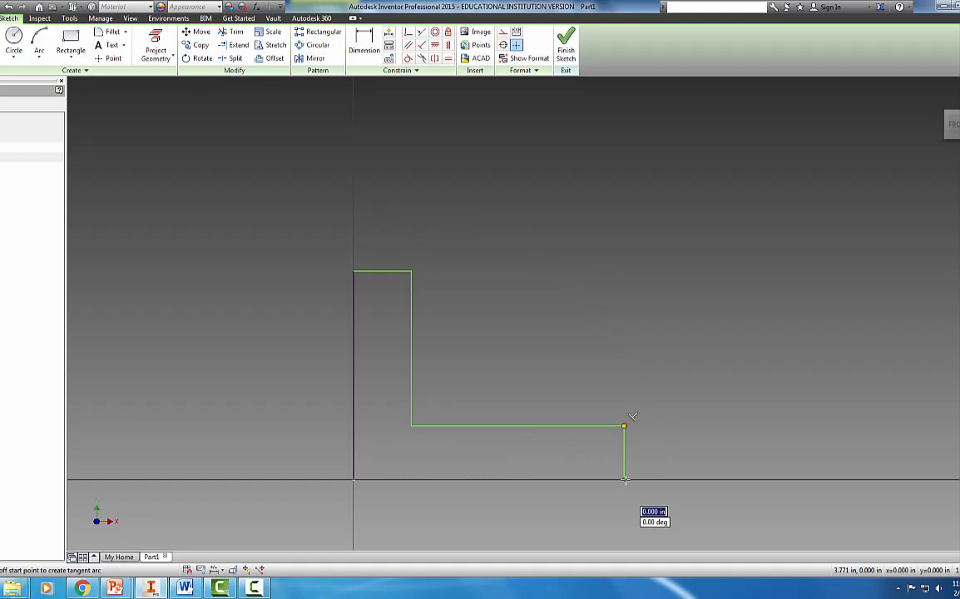
pyautogui.click(353, 480)
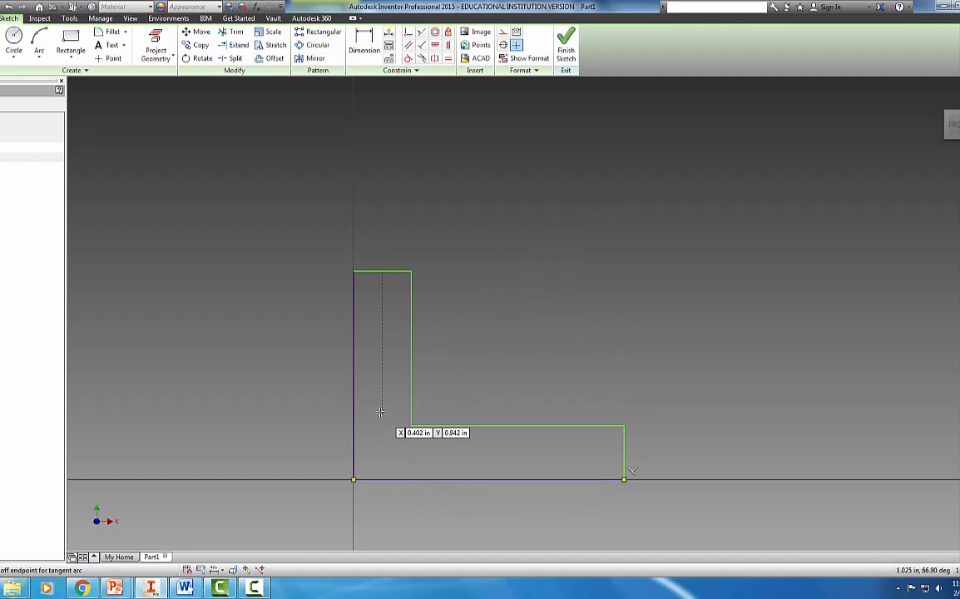
# Check the part's dimensions in the Word handout and, back in Inventor, dimension the L profile's overall height as 2.5 in
pyautogui.click(188, 590)
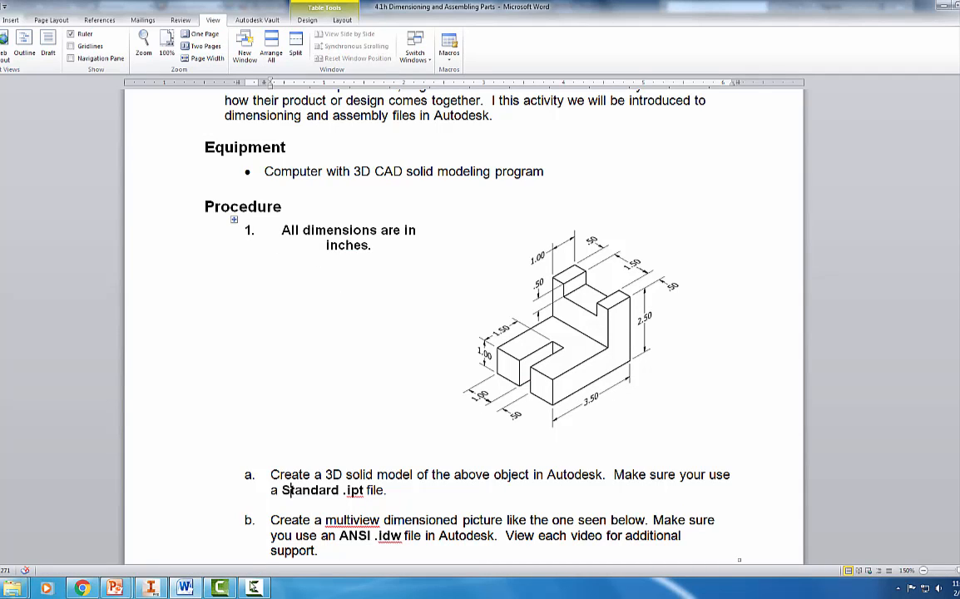
pyautogui.moveTo(241, 592)
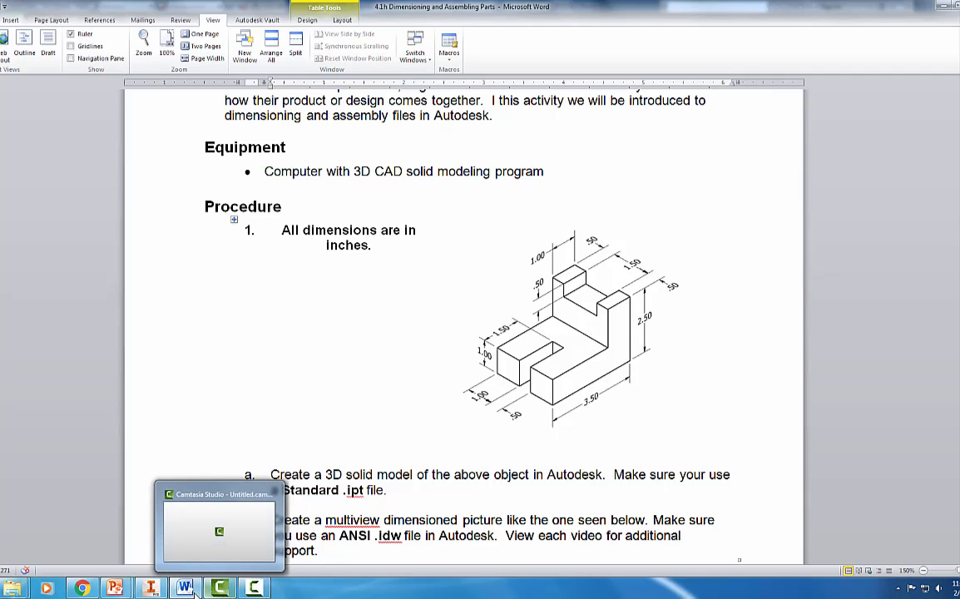
pyautogui.click(150, 588)
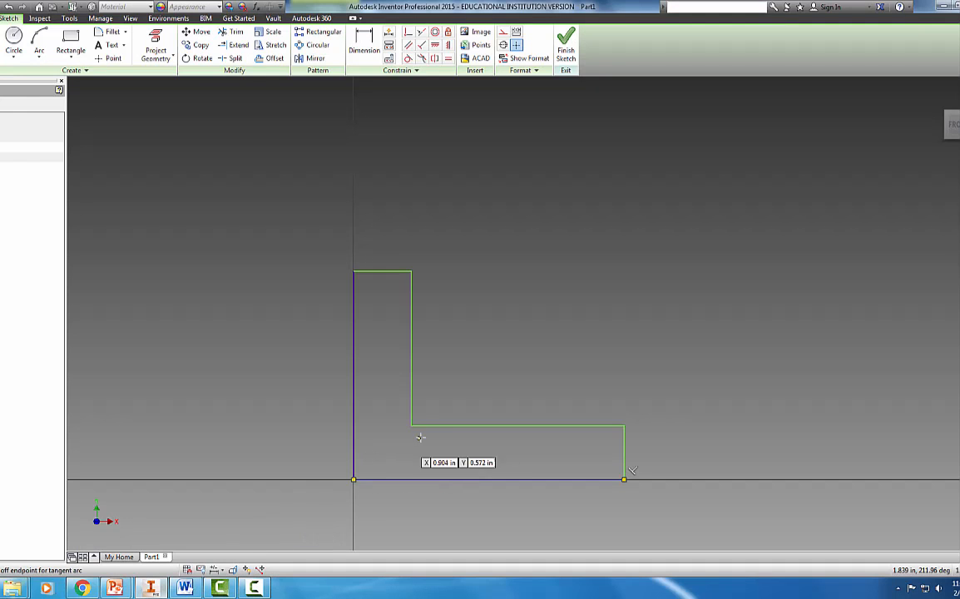
pyautogui.click(362, 48)
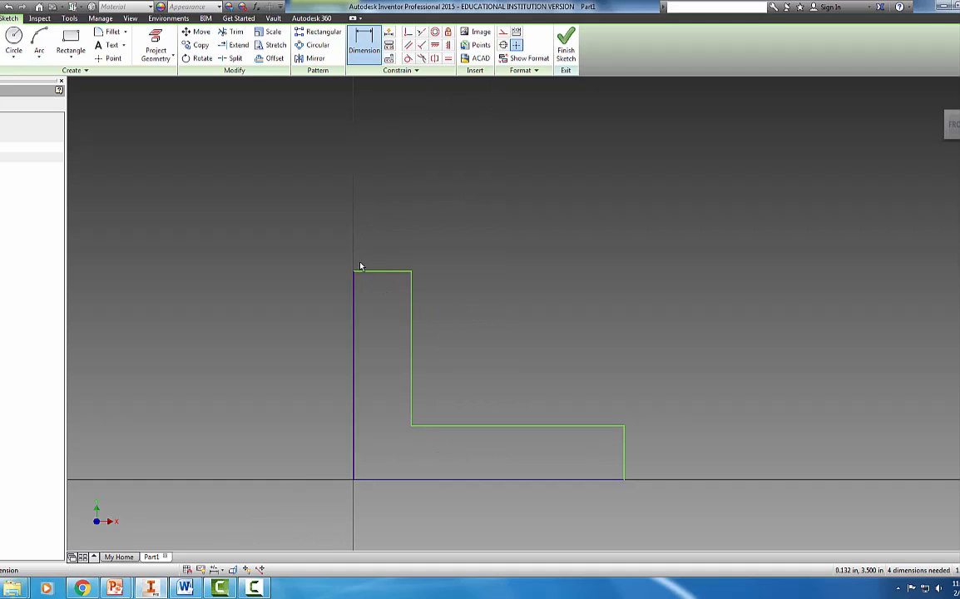
pyautogui.click(354, 327)
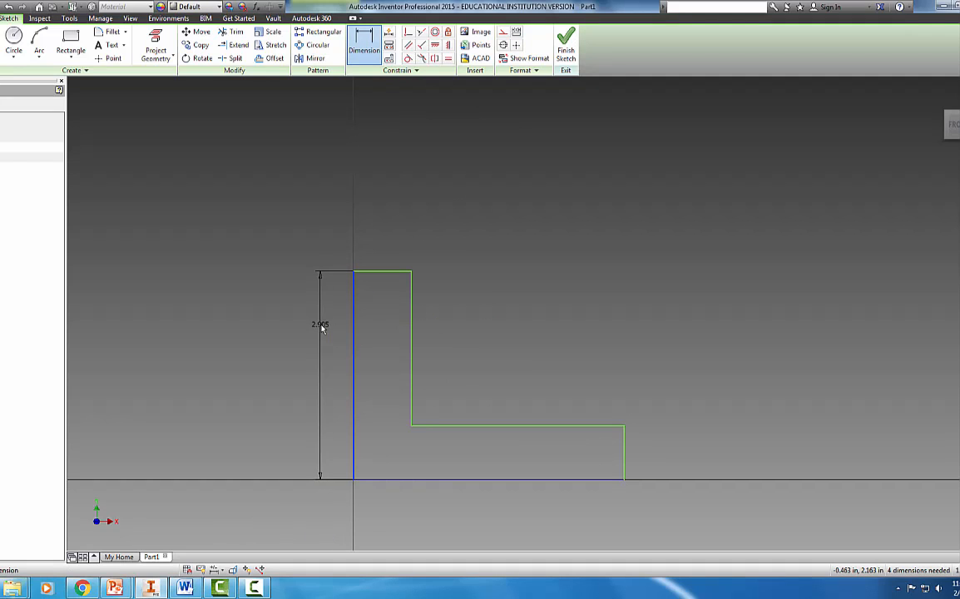
pyautogui.click(311, 361)
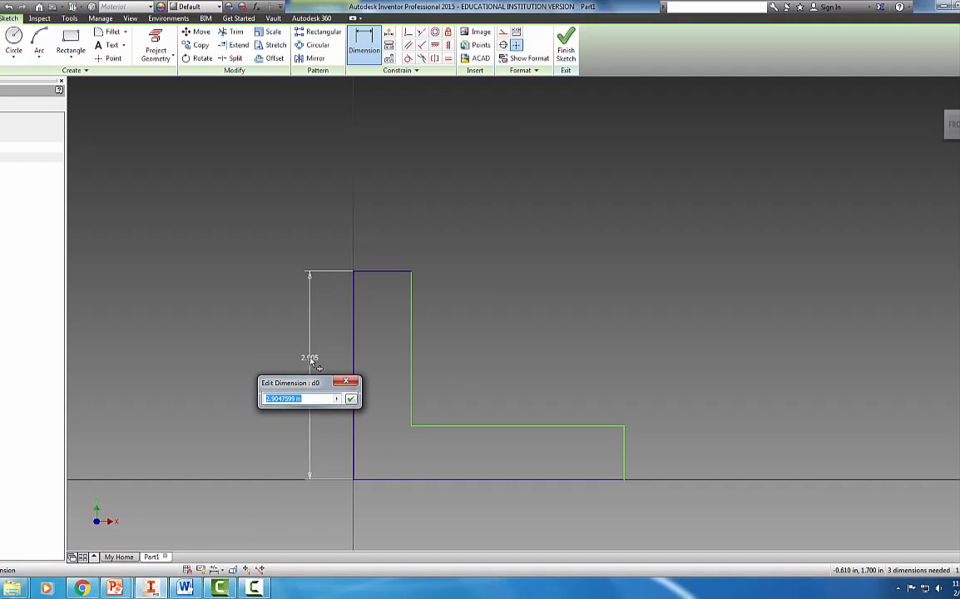
pyautogui.write('2.5')
pyautogui.press('Return')
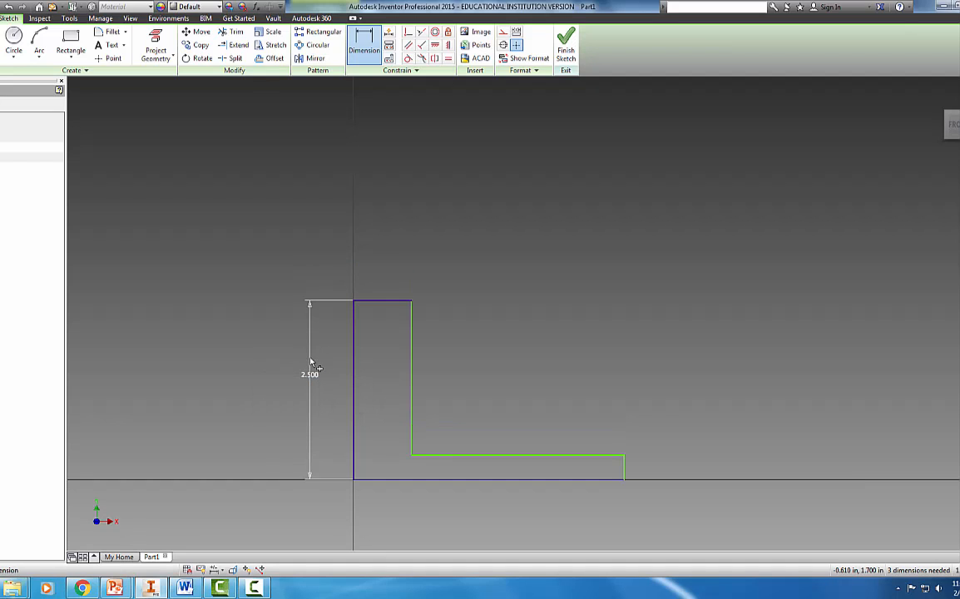
# Dimension the L profile's overall base length as 3.5 in
pyautogui.click(441, 480)
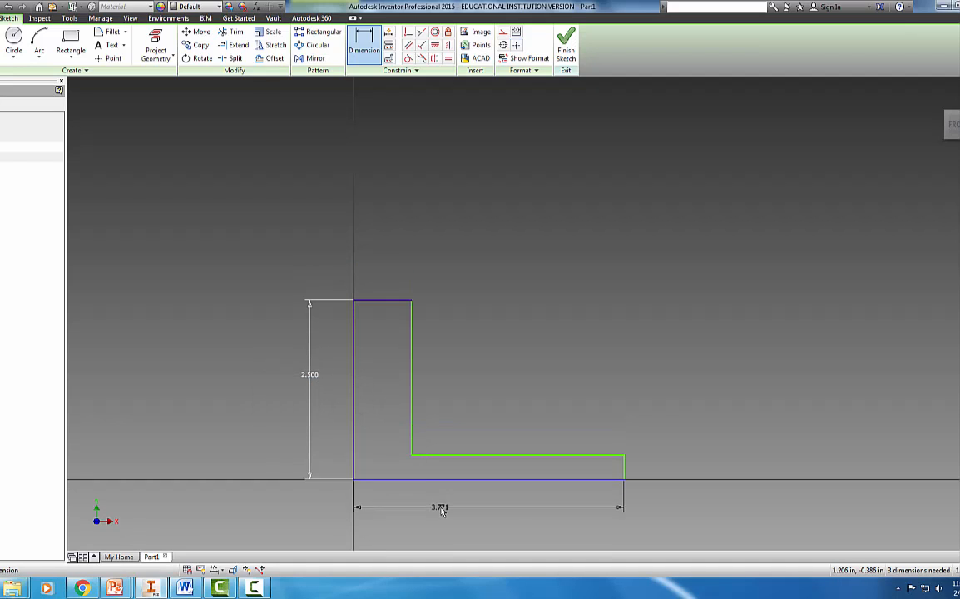
pyautogui.click(442, 510)
pyautogui.write('30')
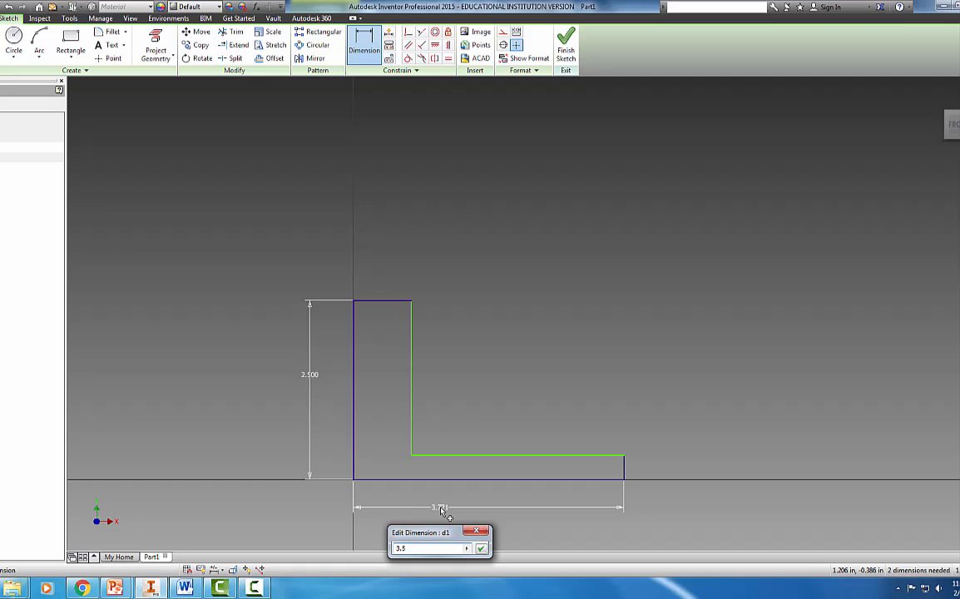
pyautogui.press('Return')
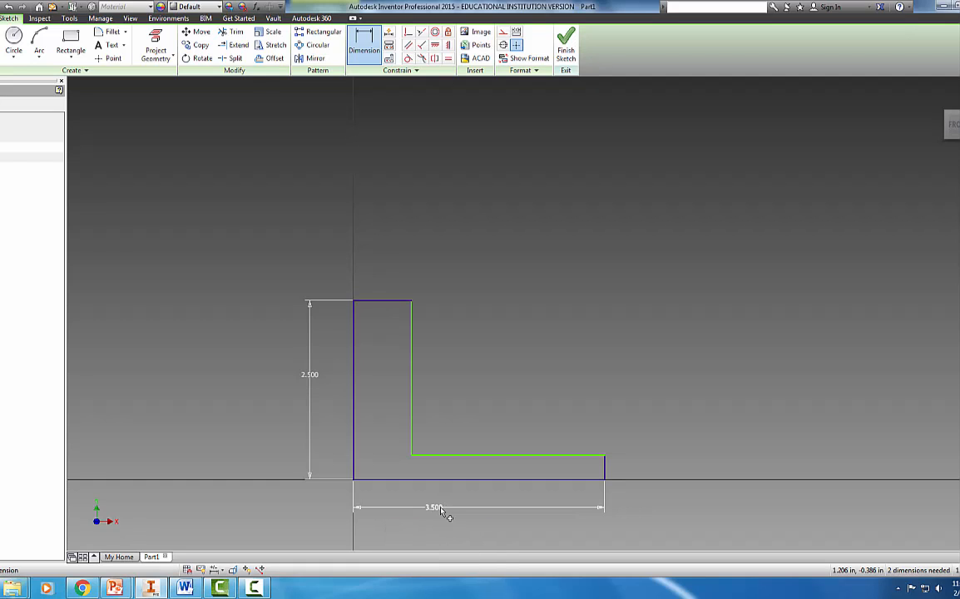
# Dimension the height of the profile's horizontal leg and the width of its vertical leg as 1 in each
pyautogui.click(606, 469)
pyautogui.click(633, 467)
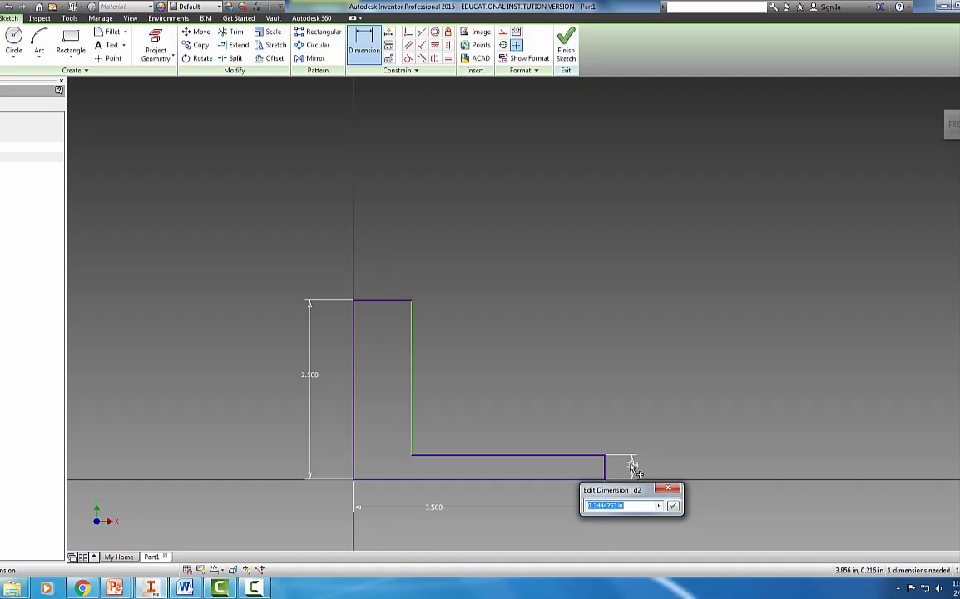
pyautogui.write('1')
pyautogui.press('Return')
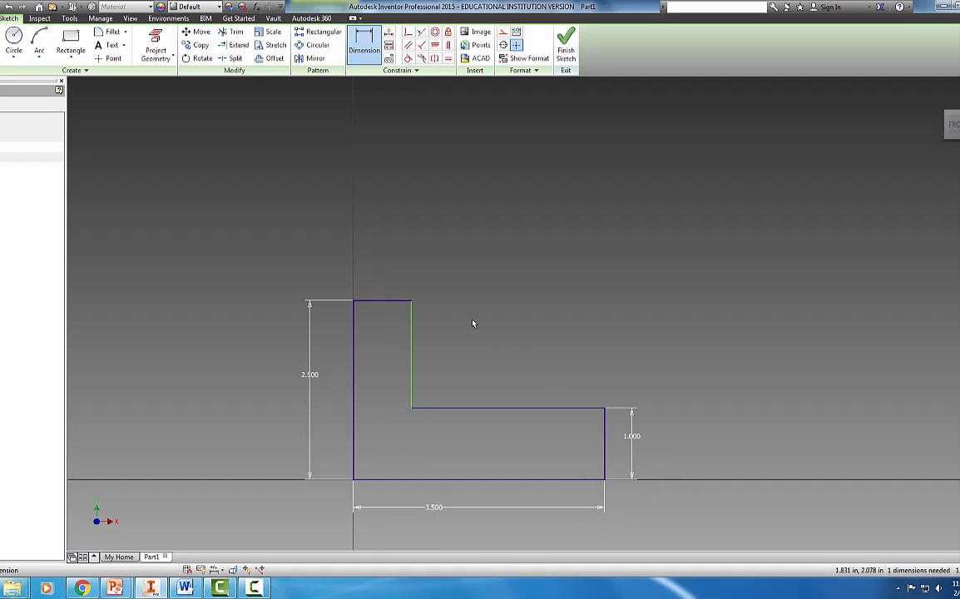
pyautogui.click(394, 300)
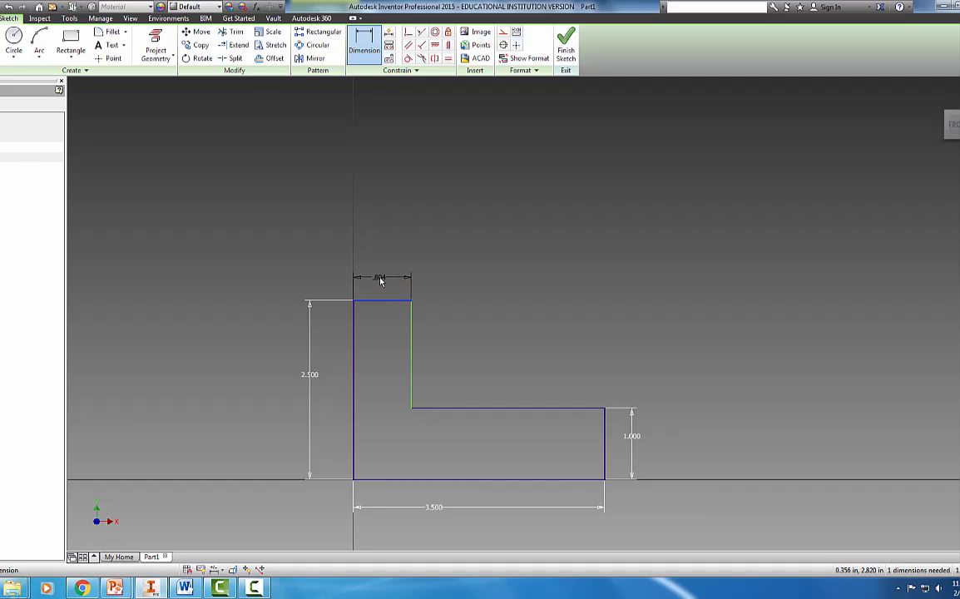
pyautogui.click(379, 279)
pyautogui.write('1')
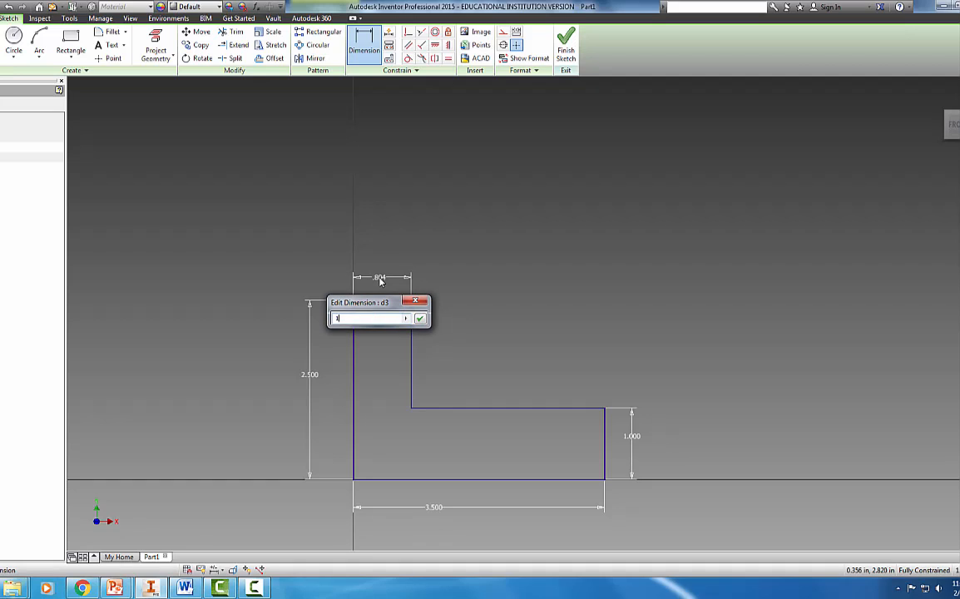
pyautogui.press('Return')
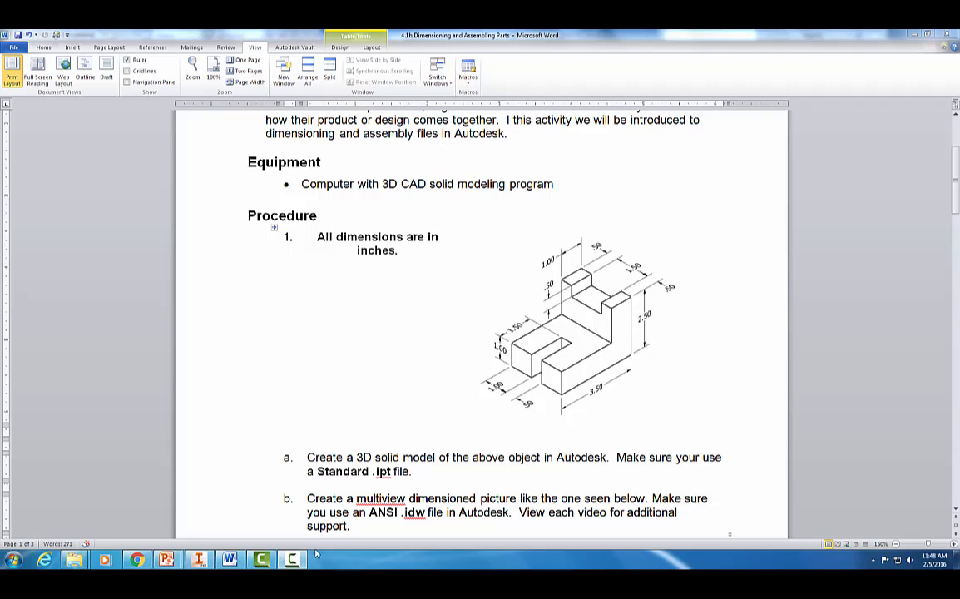
# Switch to Inventor and extrude the L-shaped profile 2.5 in into a solid
pyautogui.click(198, 560)
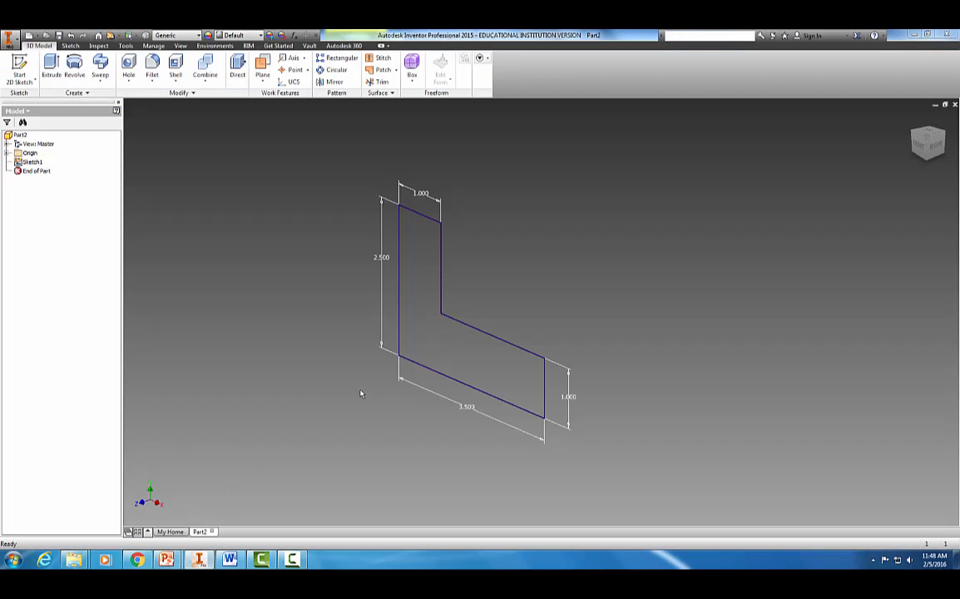
pyautogui.click(52, 73)
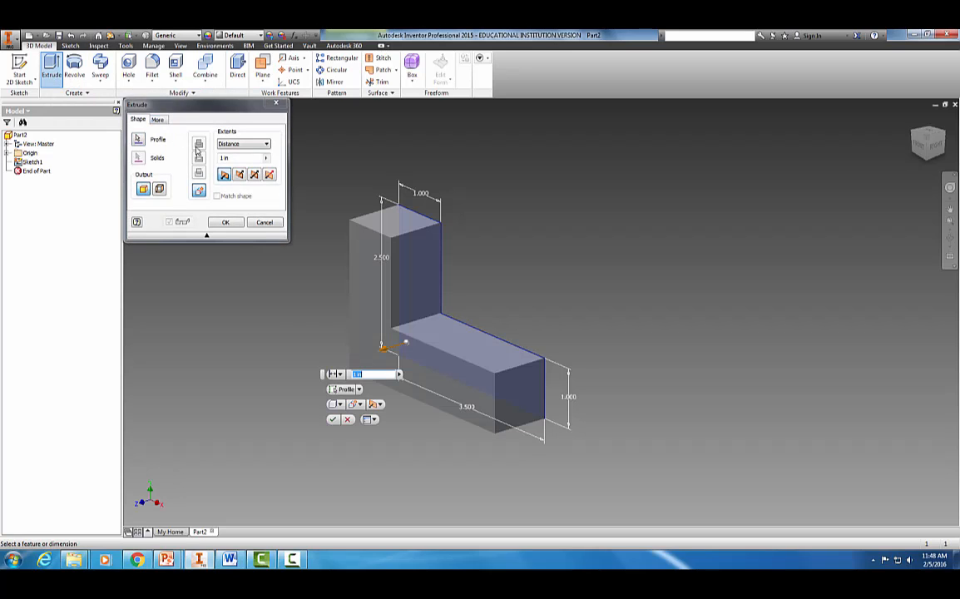
pyautogui.click(223, 158)
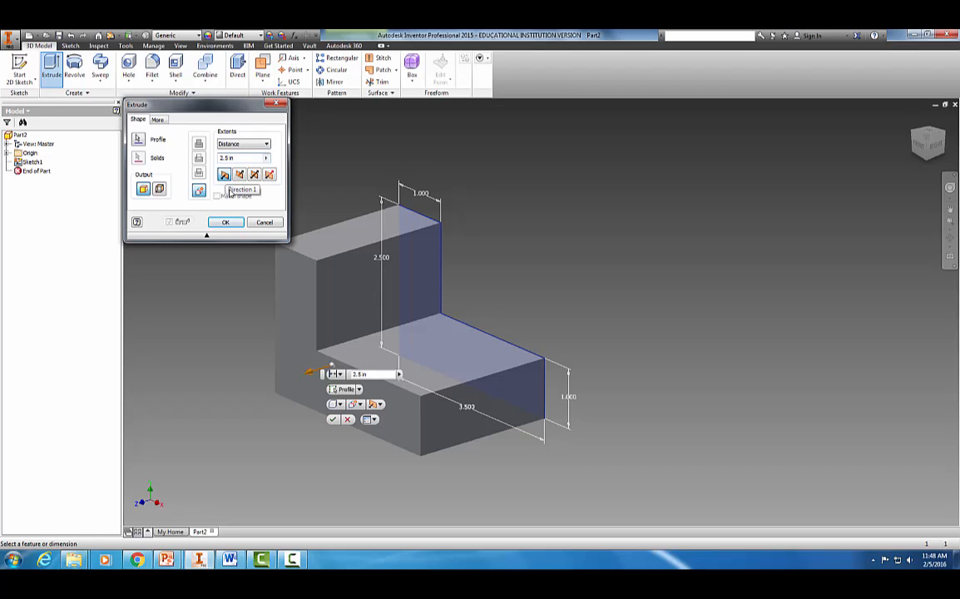
pyautogui.click(226, 222)
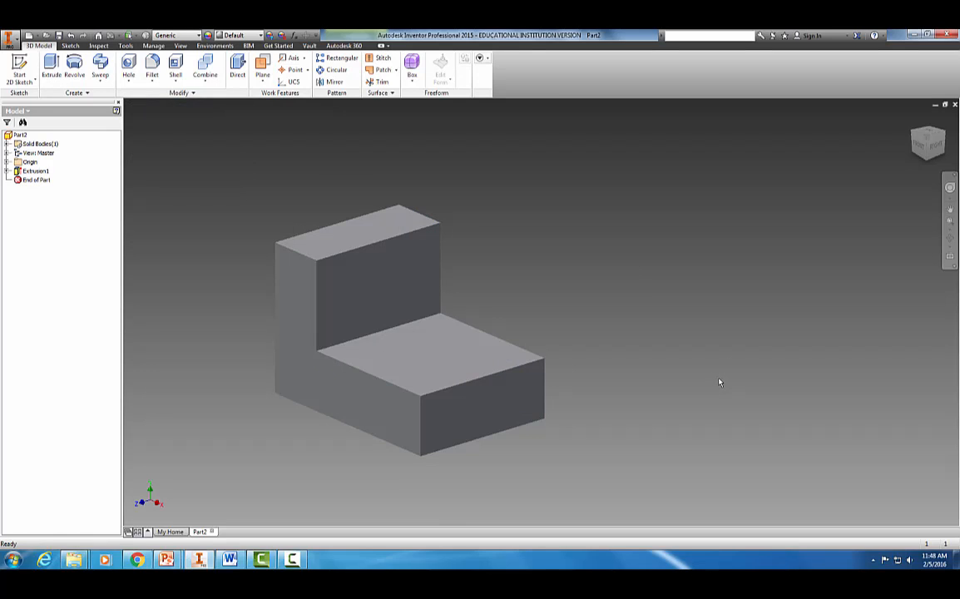
# Switch back to Inventor from the Word drawing and start a 2D sketch on the inner vertical face of the upright
pyautogui.moveTo(719, 382); pyautogui.dragTo(827, 362, button='middle')
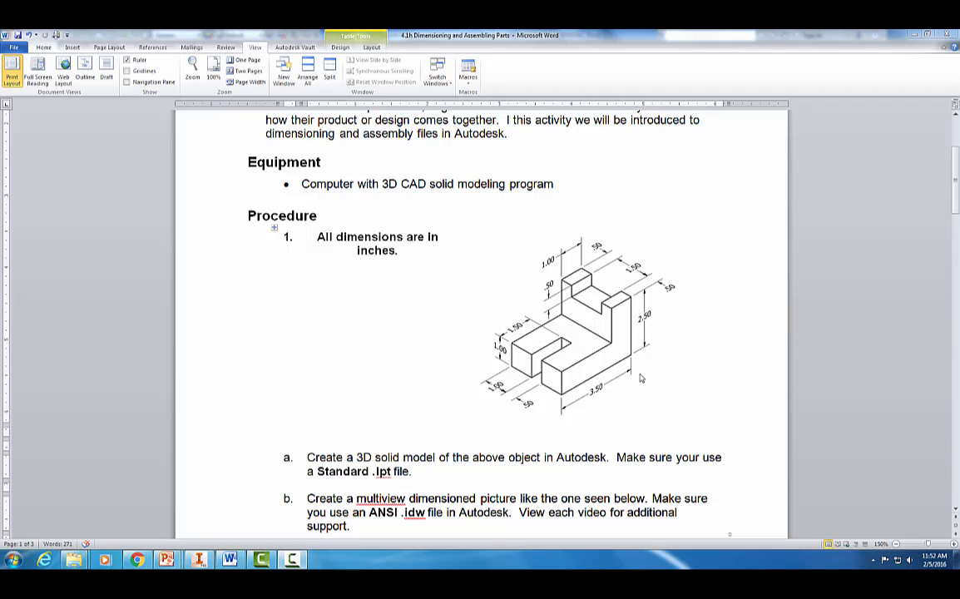
pyautogui.click(200, 560)
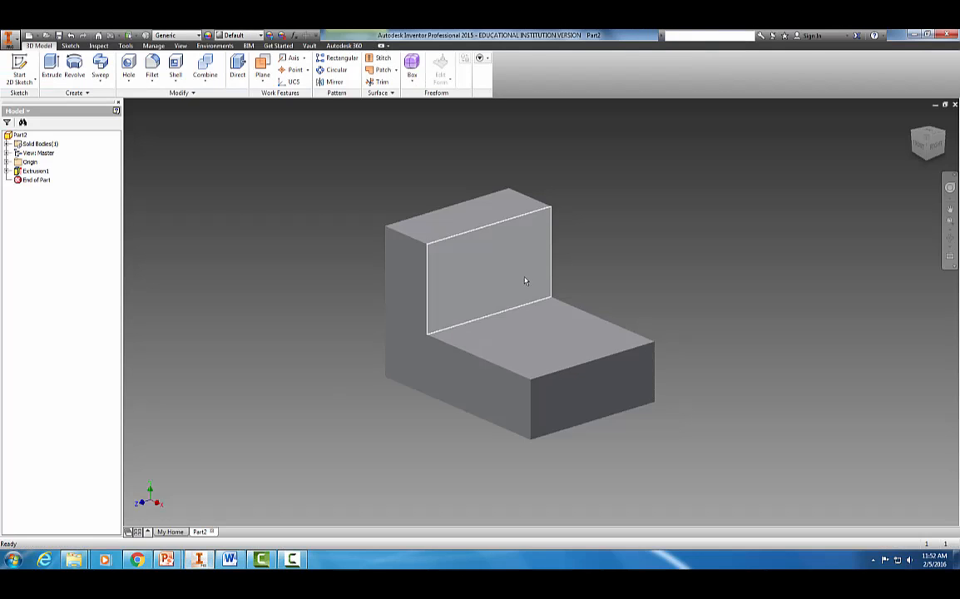
pyautogui.click(495, 274)
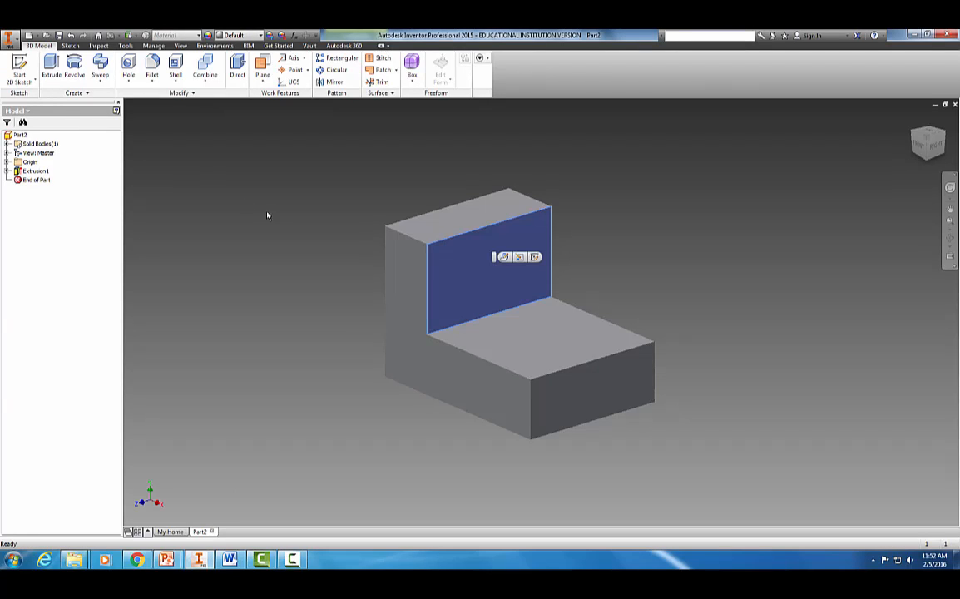
pyautogui.click(20, 67)
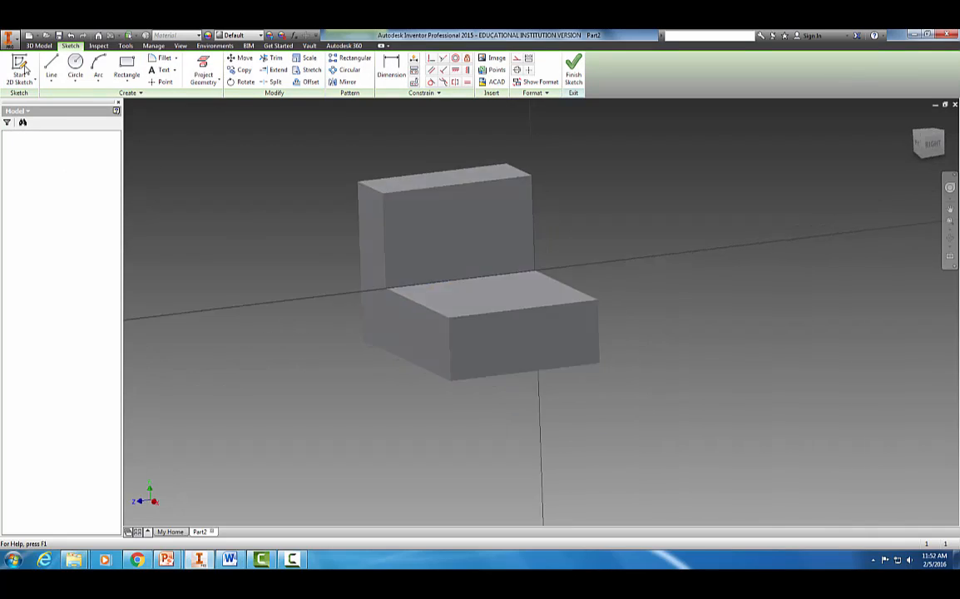
pyautogui.moveTo(656, 203)
pyautogui.mouseDown(button='middle')
pyautogui.moveTo(726, 299)
pyautogui.moveTo(714, 292)
pyautogui.mouseUp(button='middle')
pyautogui.scroll(-3, 714, 293)
pyautogui.moveTo(648, 296); pyautogui.dragTo(806, 264, button='middle')
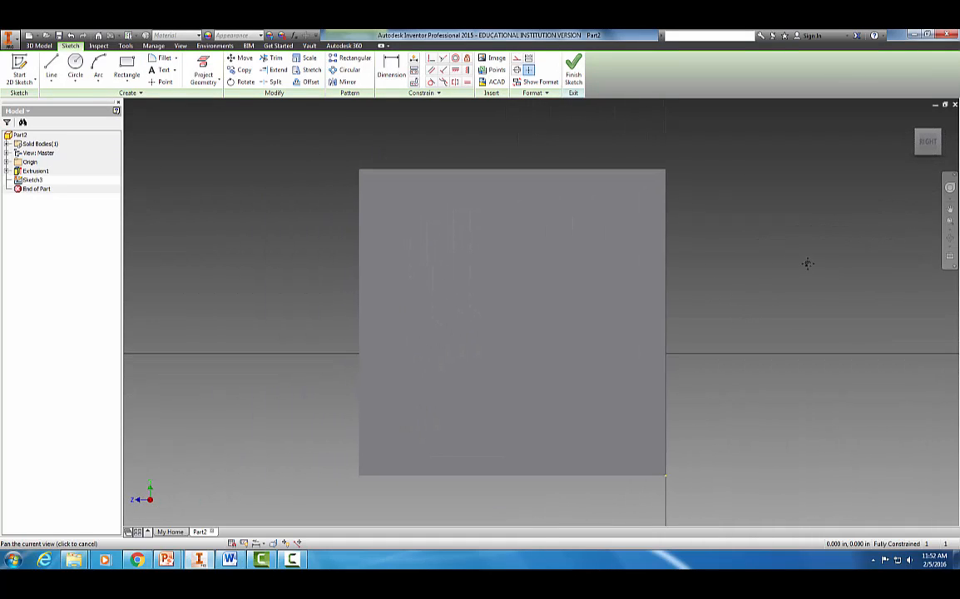
# Sketch a notch rectangle about 1.6 in wide and 0.55 in deep, starting on the upright face's top edge
pyautogui.click(127, 65)
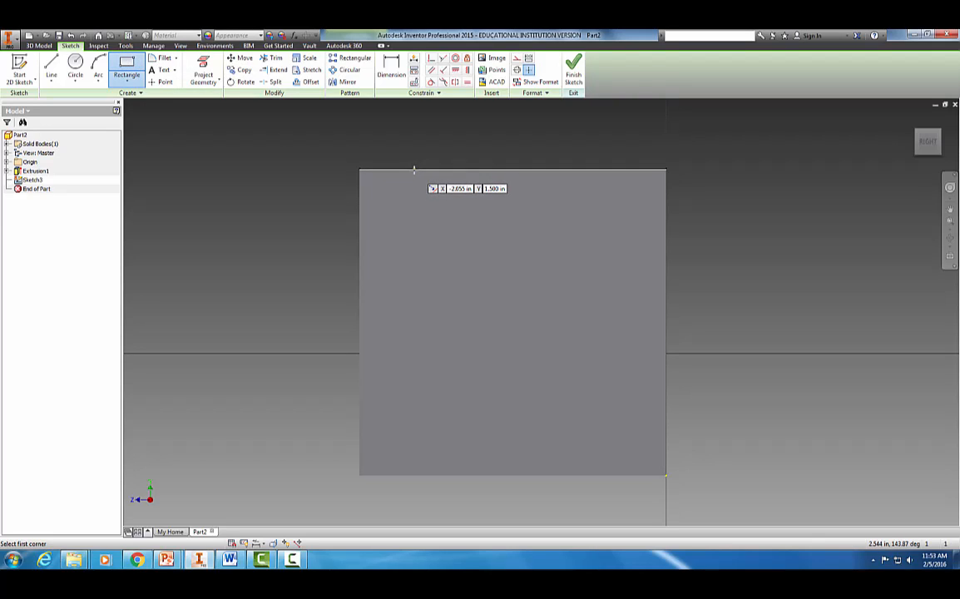
pyautogui.click(413, 170)
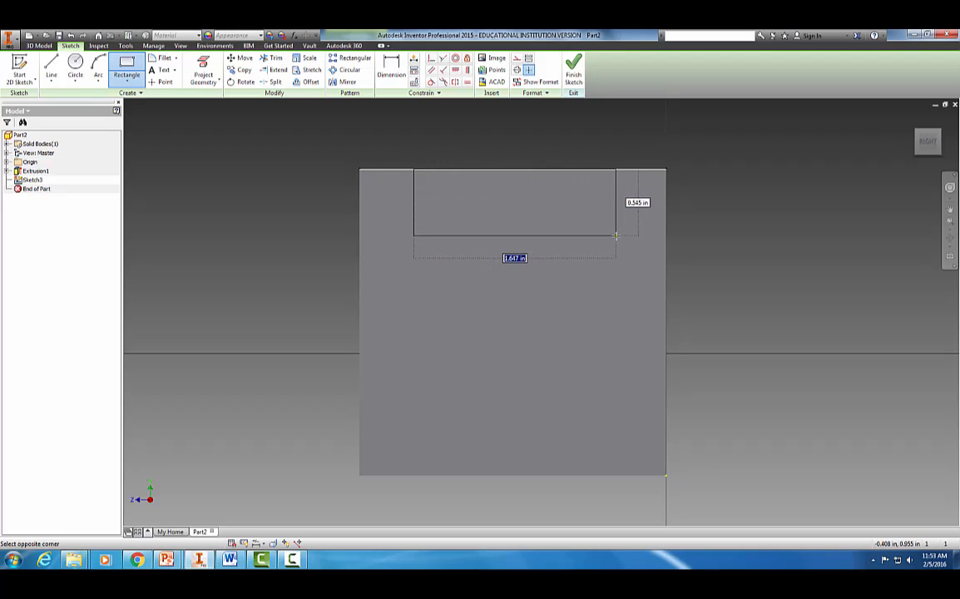
pyautogui.click(613, 237)
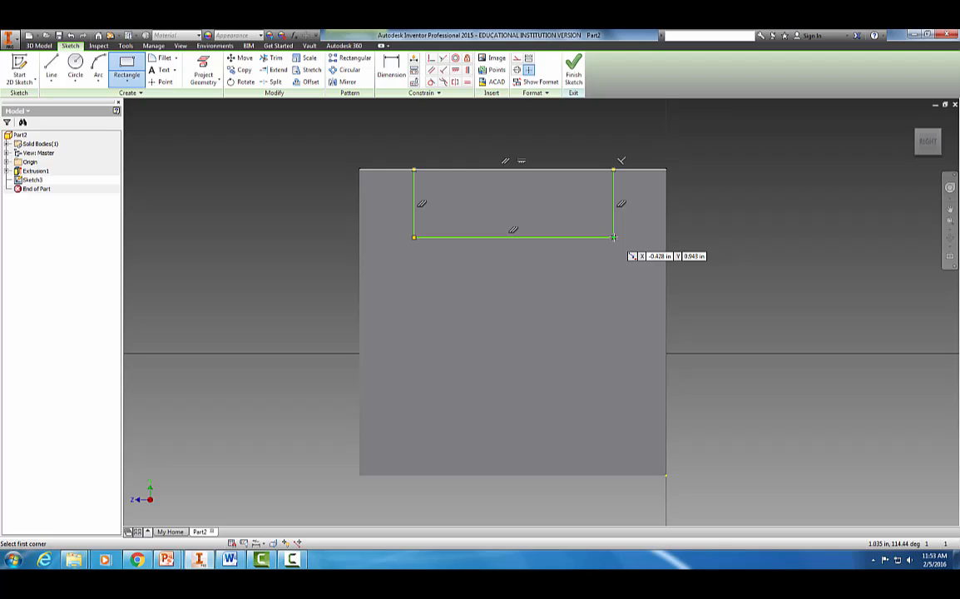
pyautogui.press('Escape')
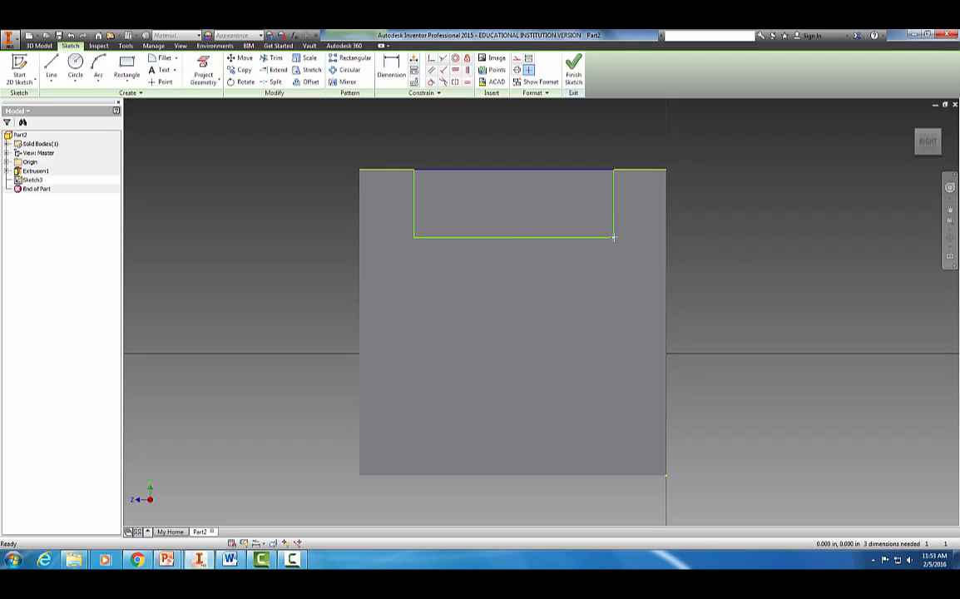
# Dimension the width of the notch rectangle on the upright face as 1.5 in
pyautogui.click(390, 76)
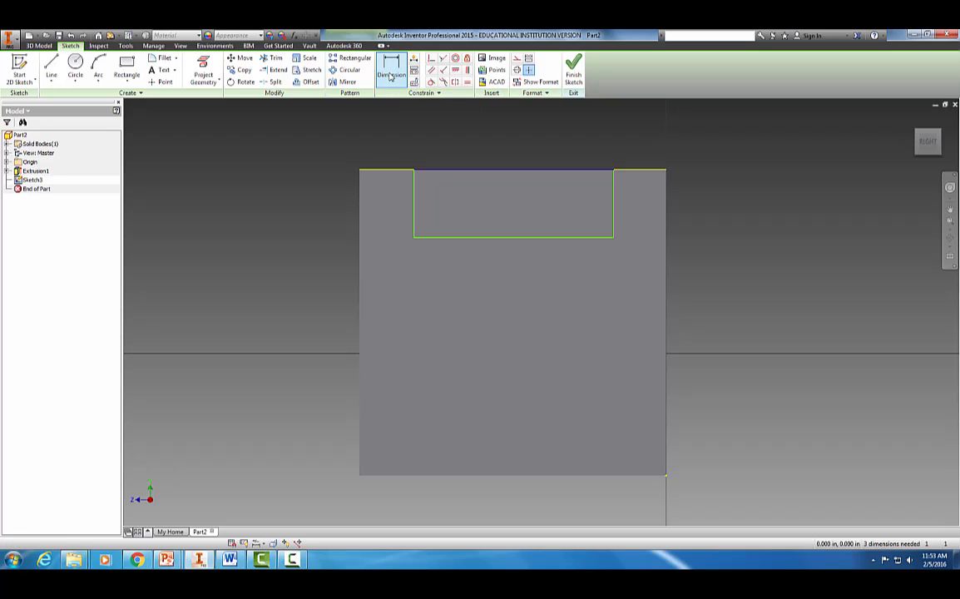
pyautogui.click(499, 239)
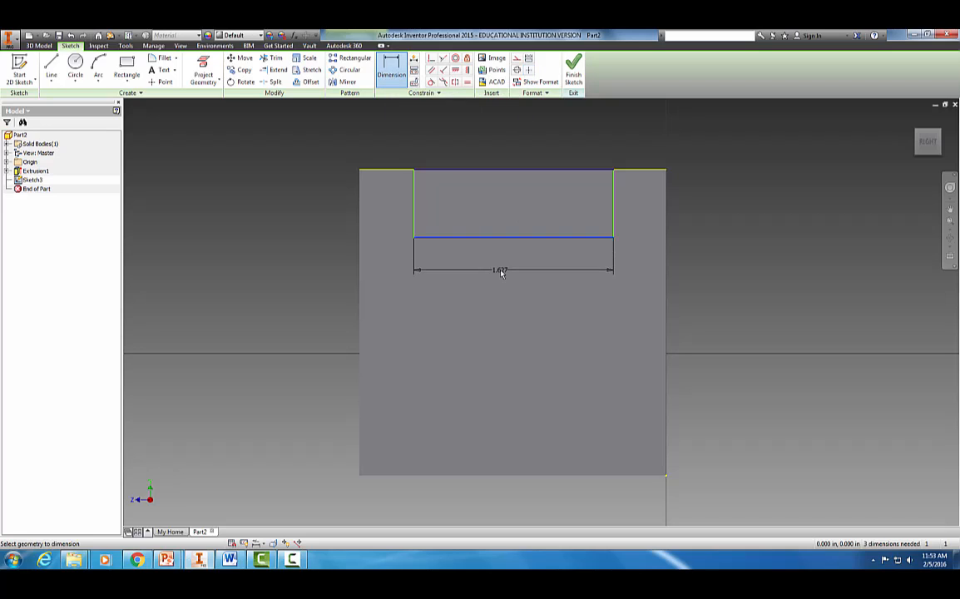
pyautogui.click(502, 268)
pyautogui.write('1')
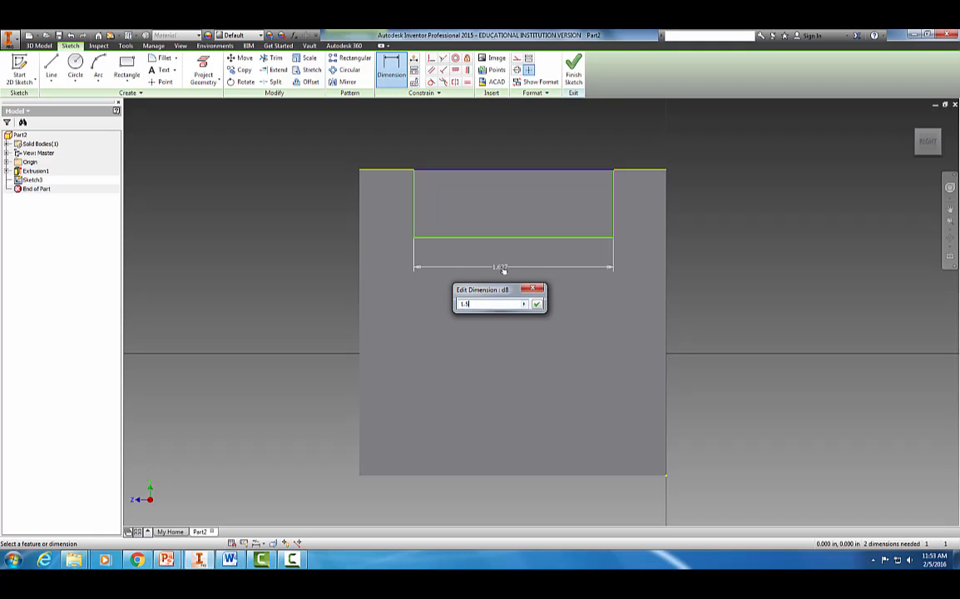
pyautogui.write('.5')
pyautogui.press('Return')
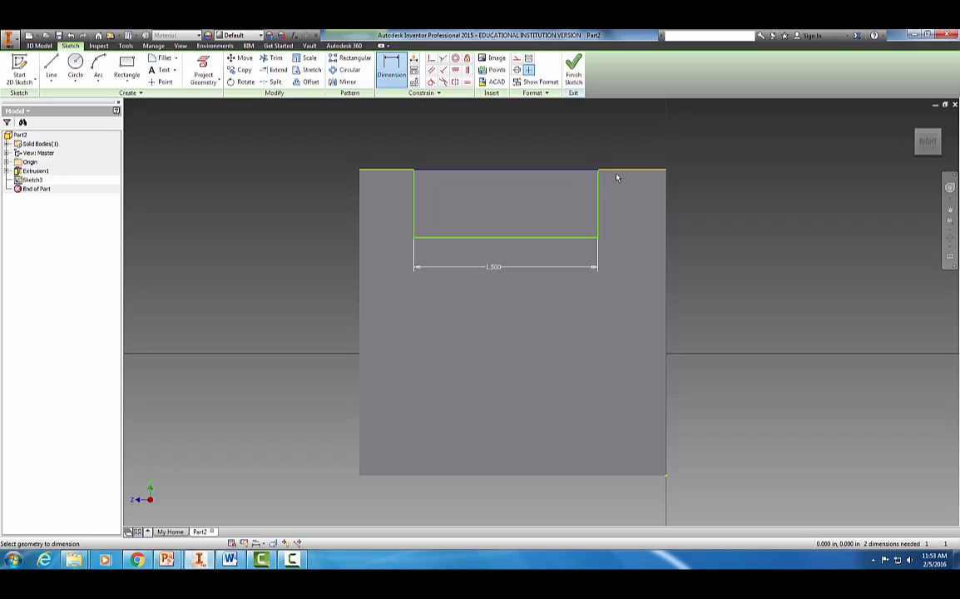
# Dimension the depth of the notch rectangle from the upright's top edge as 0.5 in
pyautogui.click(599, 196)
pyautogui.click(692, 211)
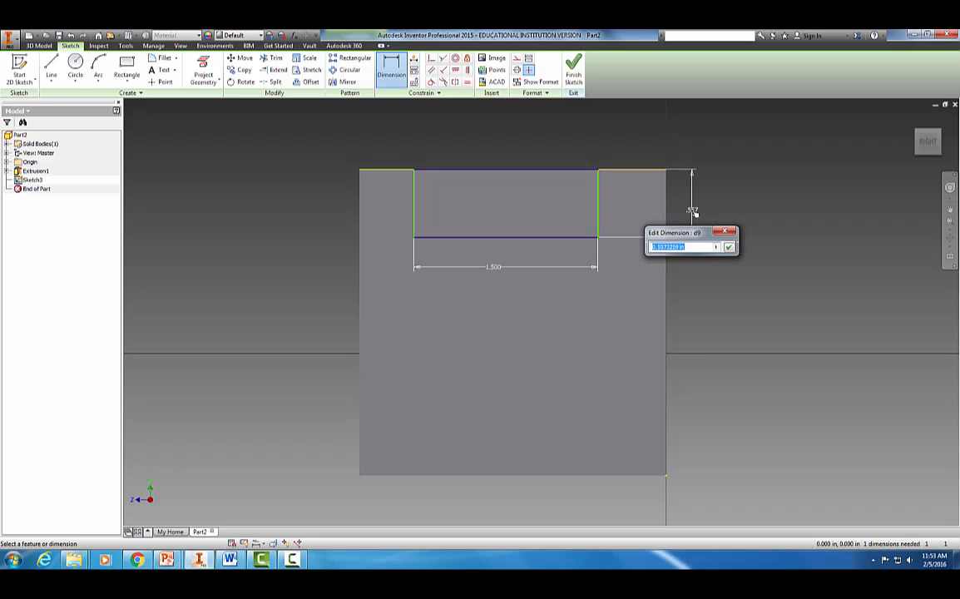
pyautogui.write('.5')
pyautogui.press('Return')
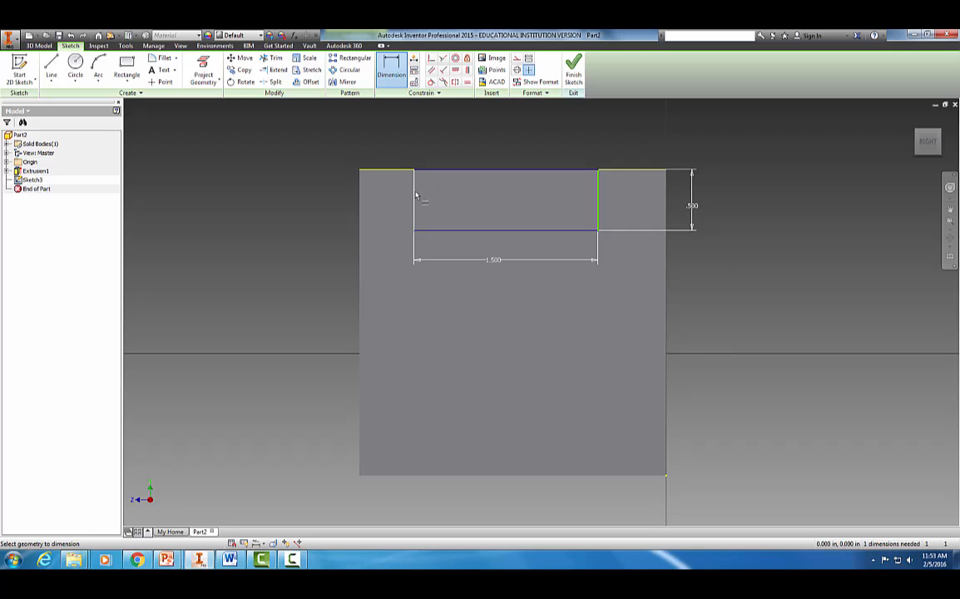
# Dimension the distance from the notch rectangle's left side to the upright face's left edge as 0.5 in
pyautogui.click(414, 200)
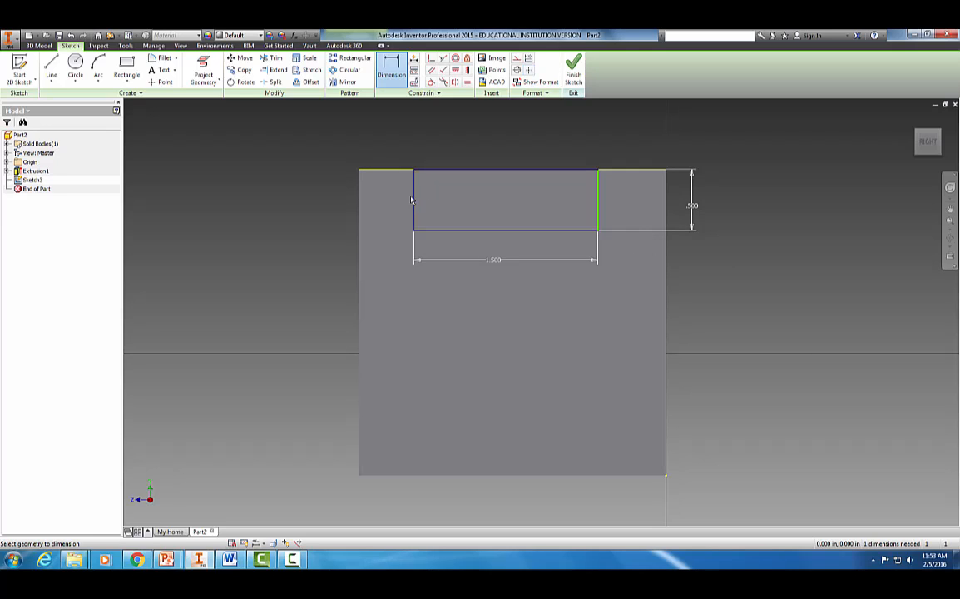
pyautogui.click(360, 203)
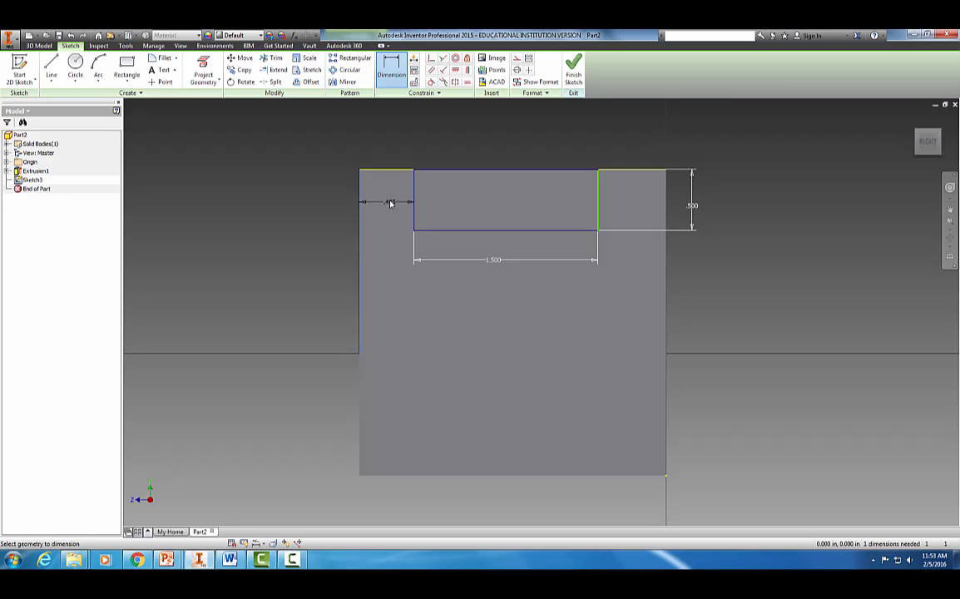
pyautogui.click(388, 155)
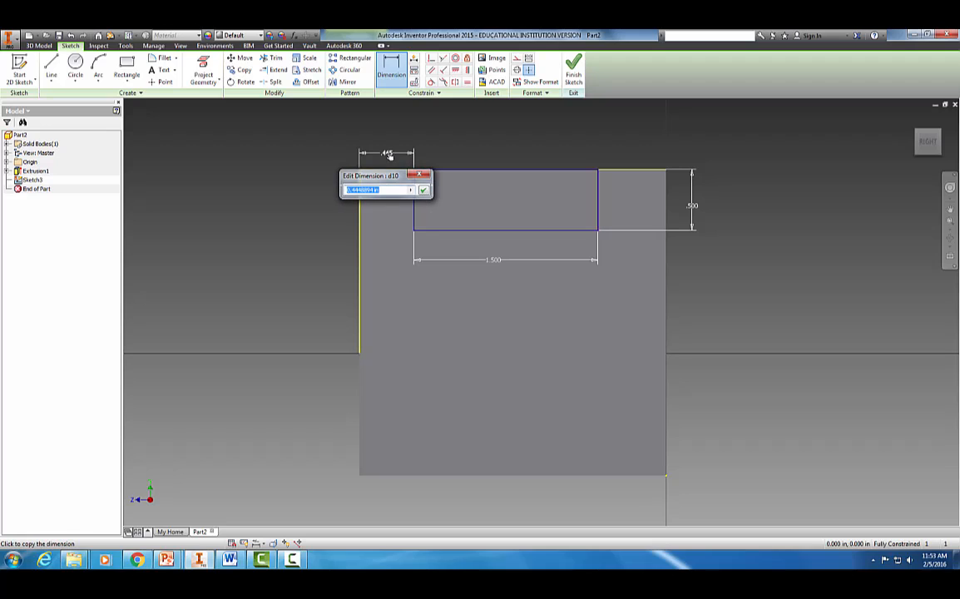
pyautogui.write('0.5')
pyautogui.press('Return')
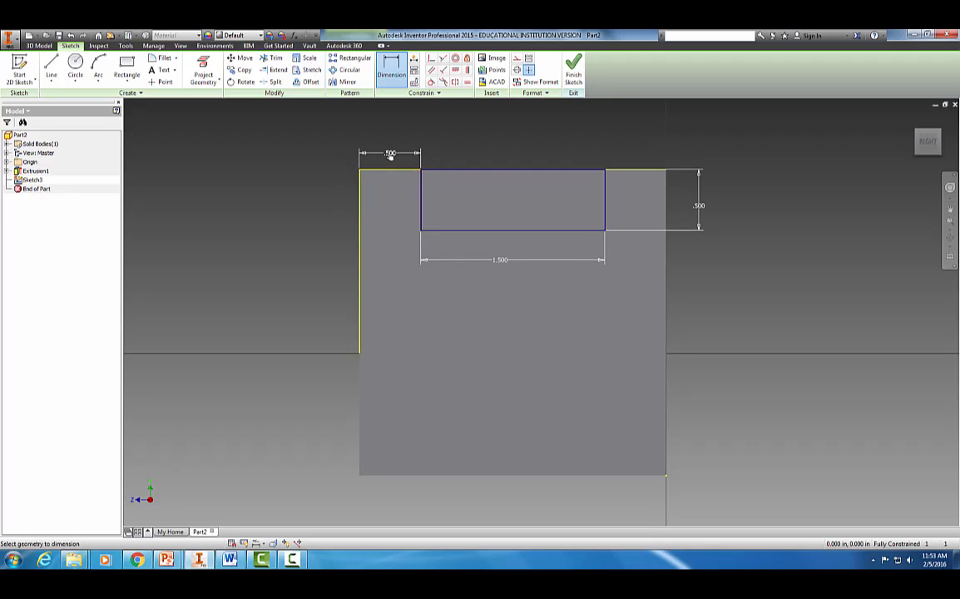
# Finish the sketch and extrude the notch rectangle as a 1.0 in cut back through the upright
pyautogui.click(574, 76)
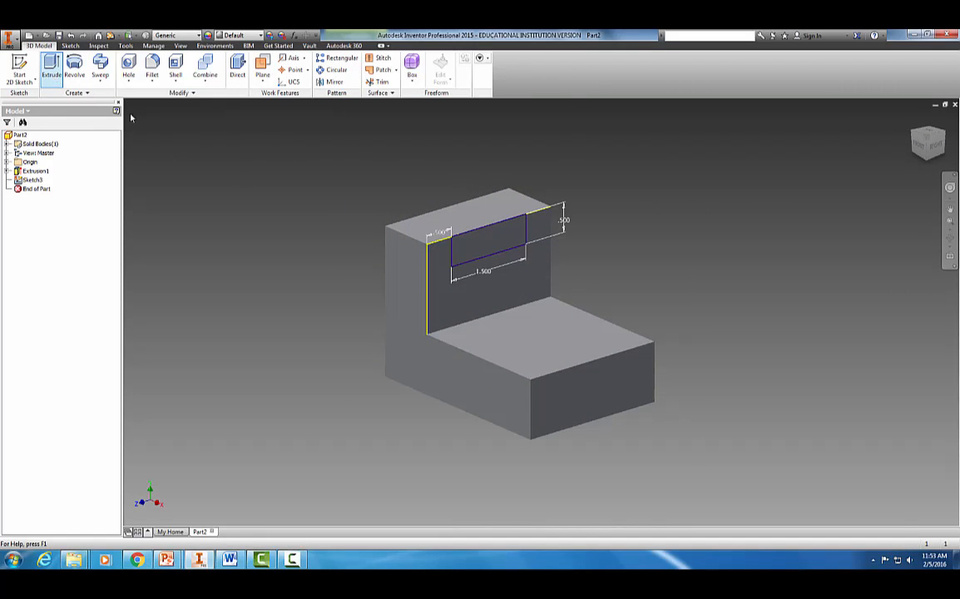
pyautogui.click(52, 70)
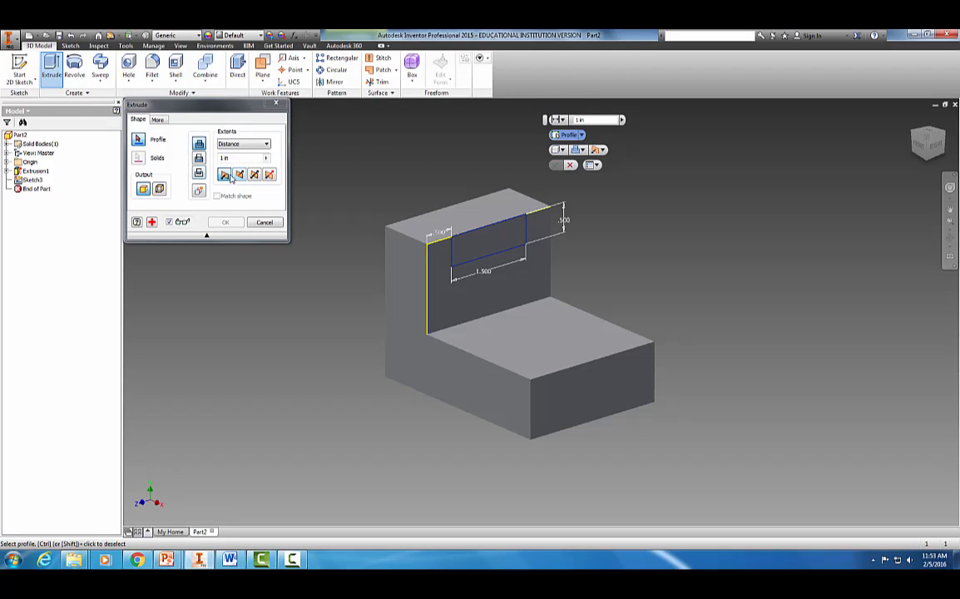
pyautogui.click(469, 224)
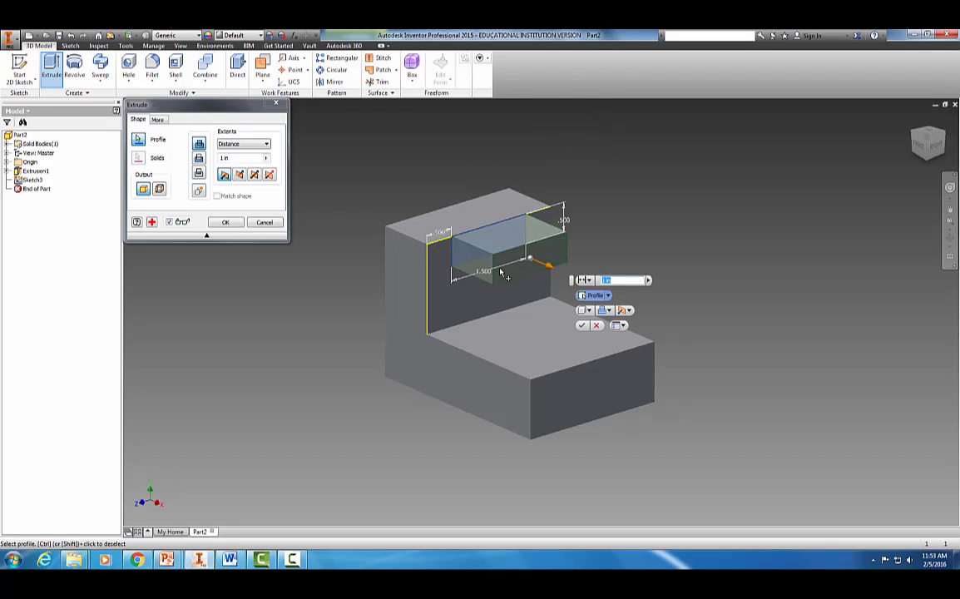
pyautogui.click(239, 175)
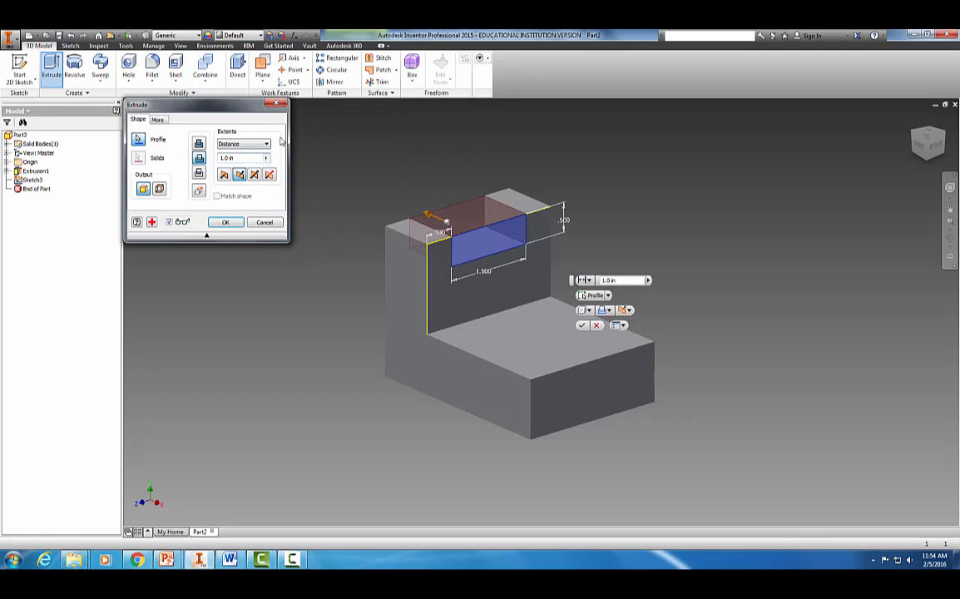
pyautogui.click(232, 223)
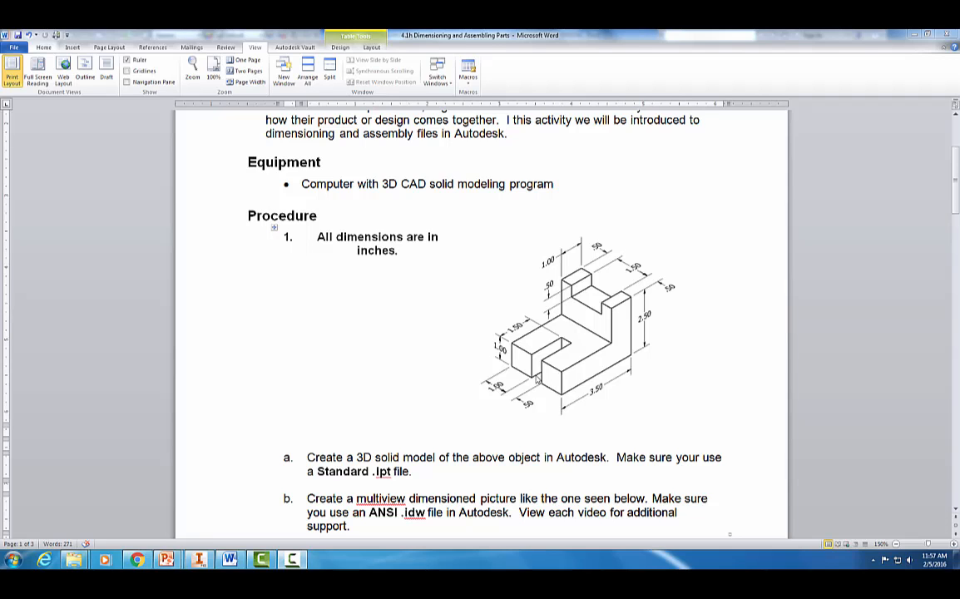
# Switch from the Word drawing to Inventor and start a 2D sketch on the front end face of the horizontal leg
pyautogui.click(200, 561)
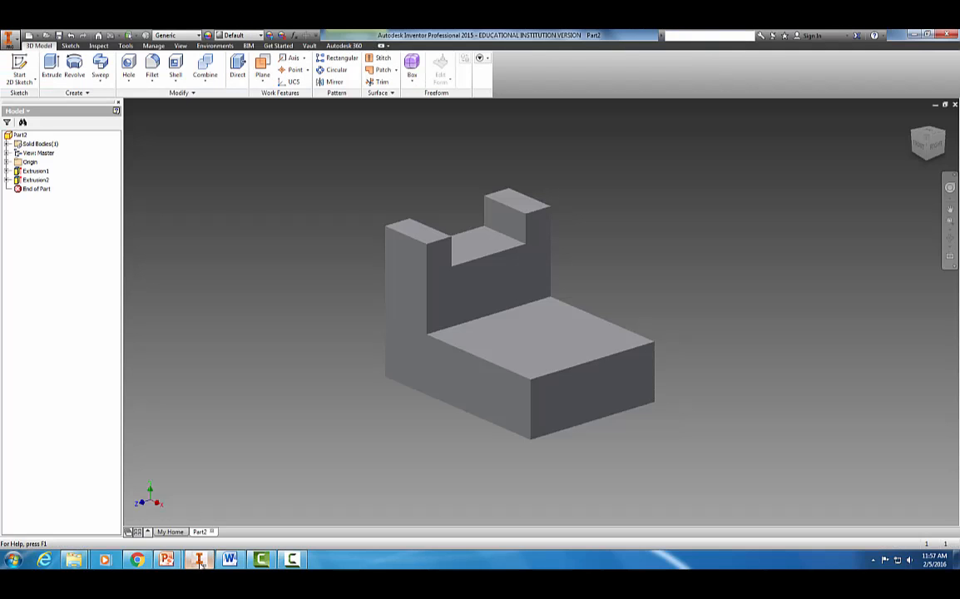
pyautogui.click(572, 403)
pyautogui.click(17, 71)
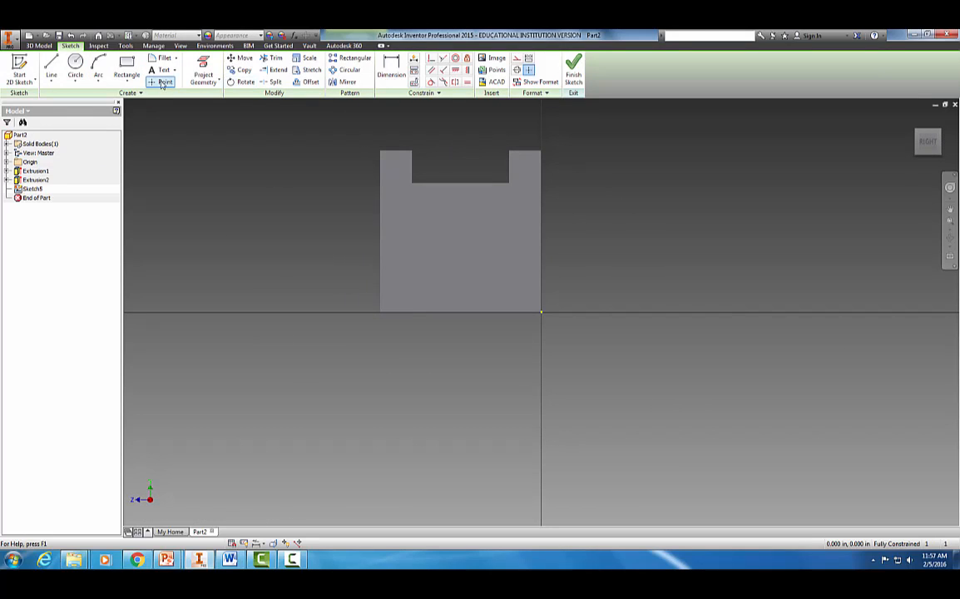
# Sketch a slot rectangle about 0.62 in wide near the middle of the end face, spanning from its bottom edge to its top edge
pyautogui.click(126, 64)
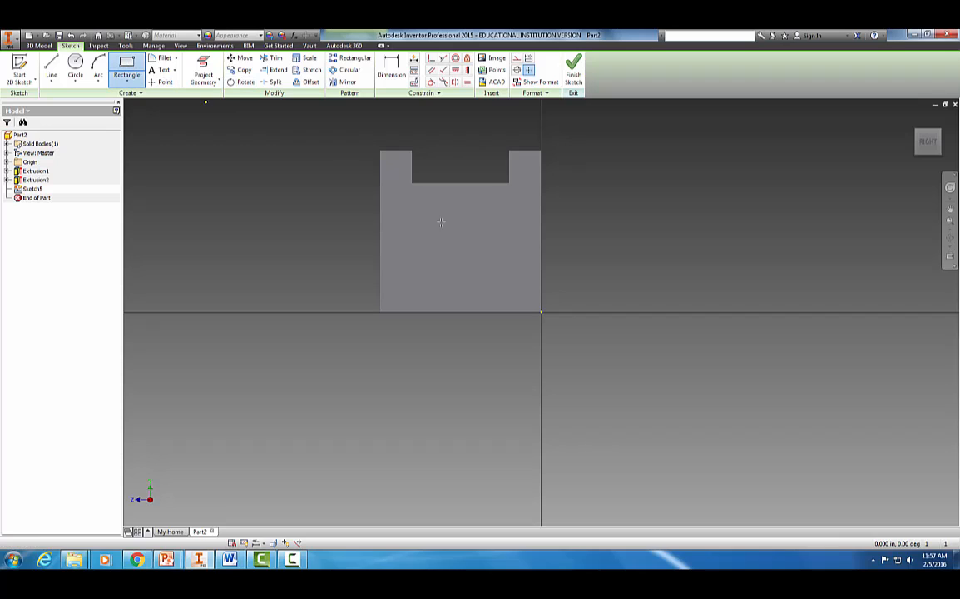
pyautogui.click(481, 312)
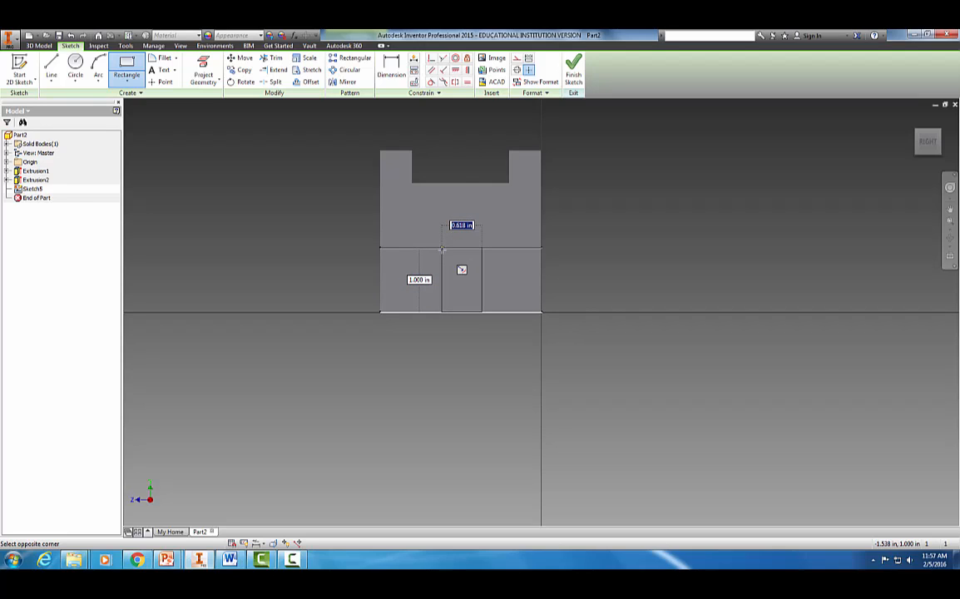
pyautogui.click(442, 248)
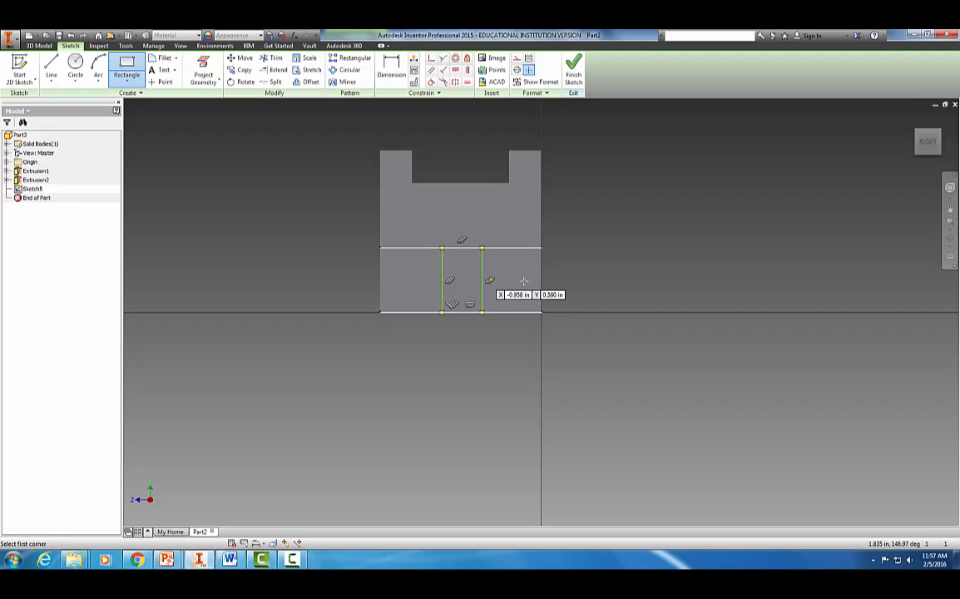
pyautogui.press('Escape')
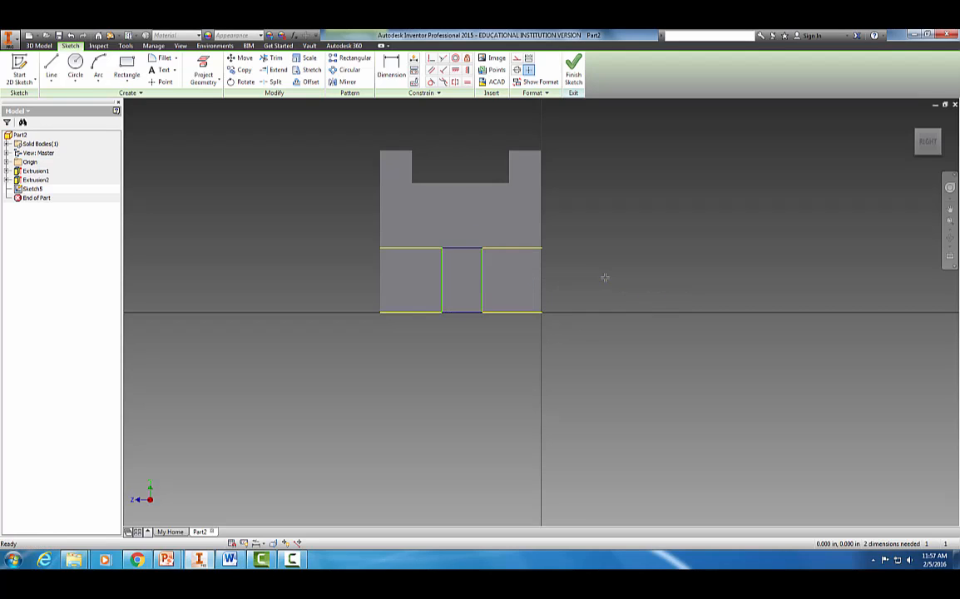
# Dimension the distance from the slot rectangle's left side to the end face's left edge as 1 in
pyautogui.click(391, 70)
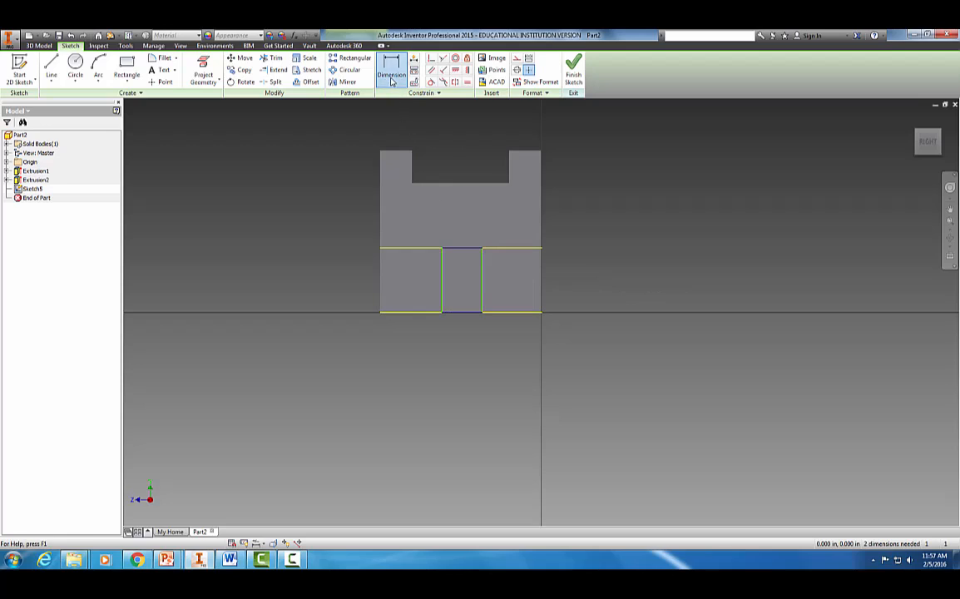
pyautogui.click(442, 274)
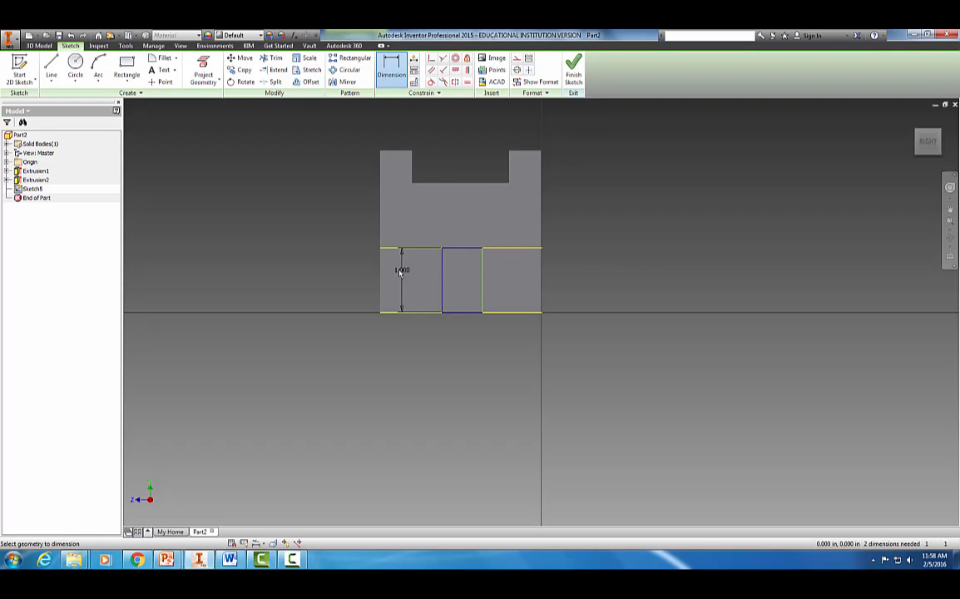
pyautogui.click(381, 274)
pyautogui.click(408, 341)
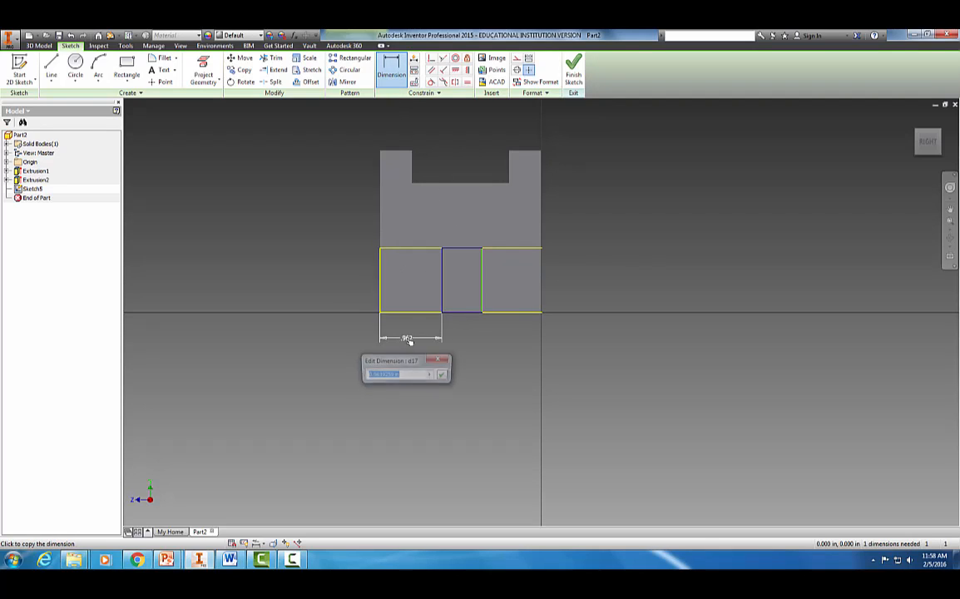
pyautogui.write('1')
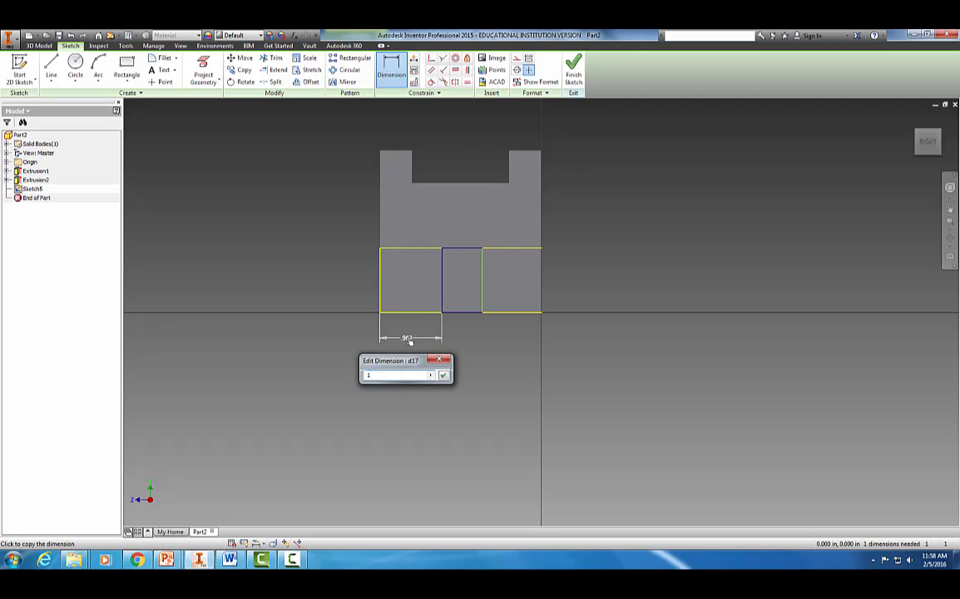
pyautogui.press('Return')
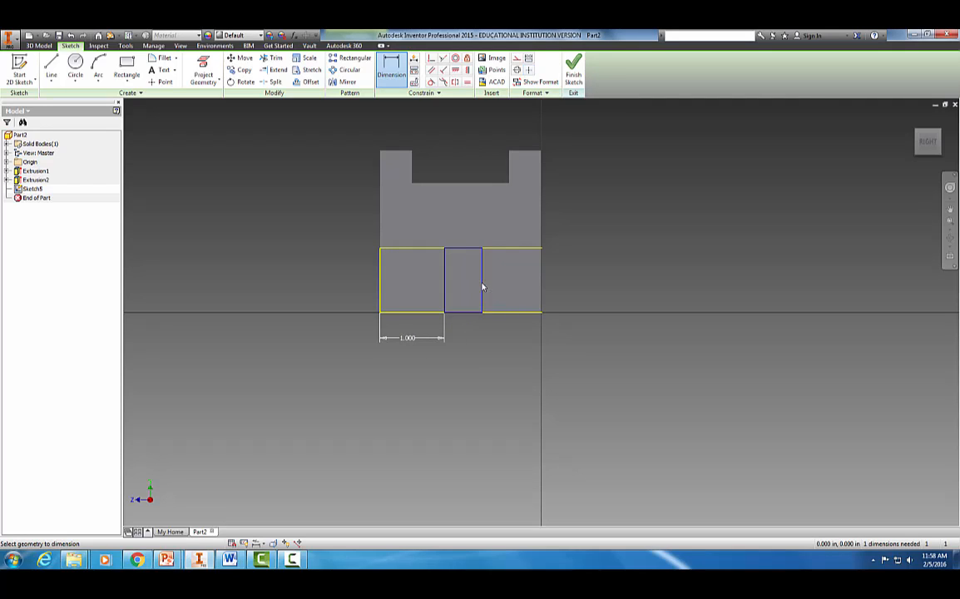
# Dimension the distance from the slot rectangle's right side to the end face's right edge as 1 in
pyautogui.click(483, 287)
pyautogui.click(541, 285)
pyautogui.click(514, 337)
pyautogui.write('1')
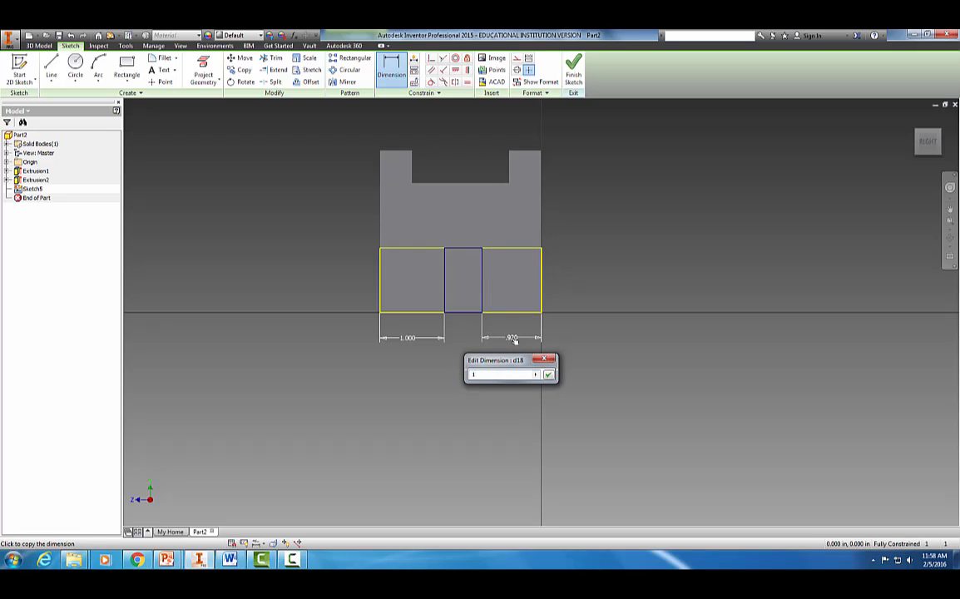
pyautogui.press('Return')
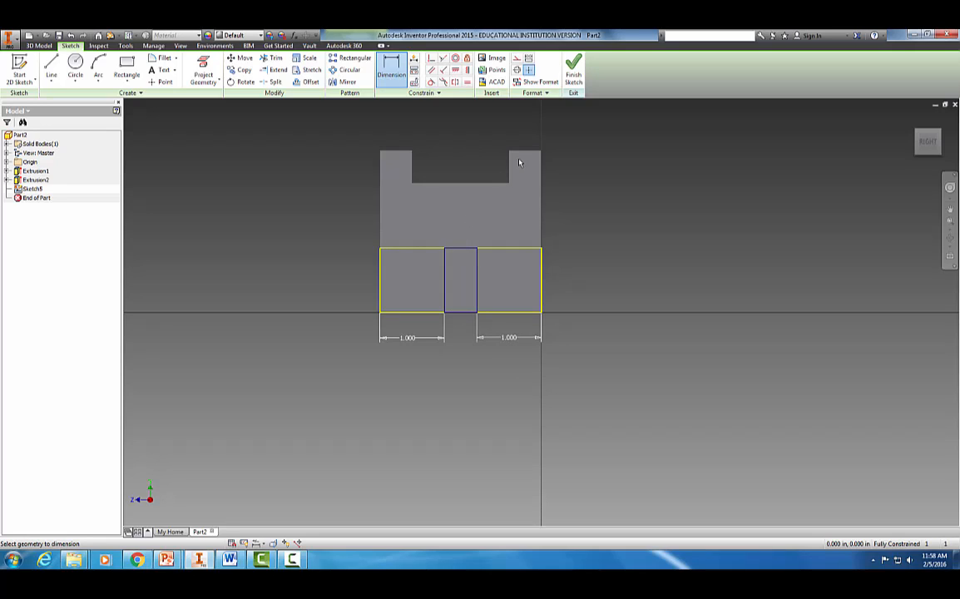
# Finish the sketch and extrude the slot rectangle as a 1.5 in cut into the horizontal leg
pyautogui.click(575, 73)
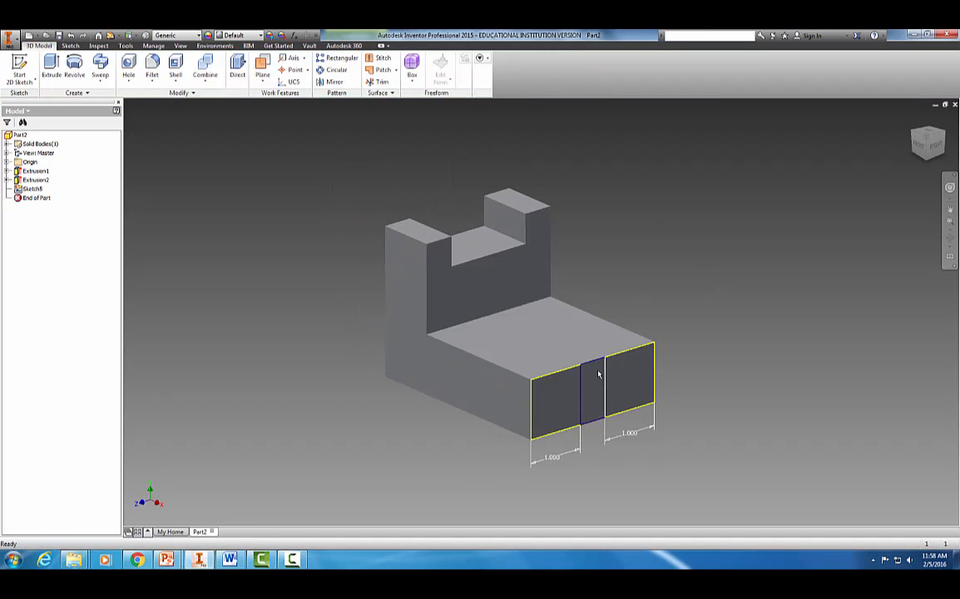
pyautogui.click(53, 75)
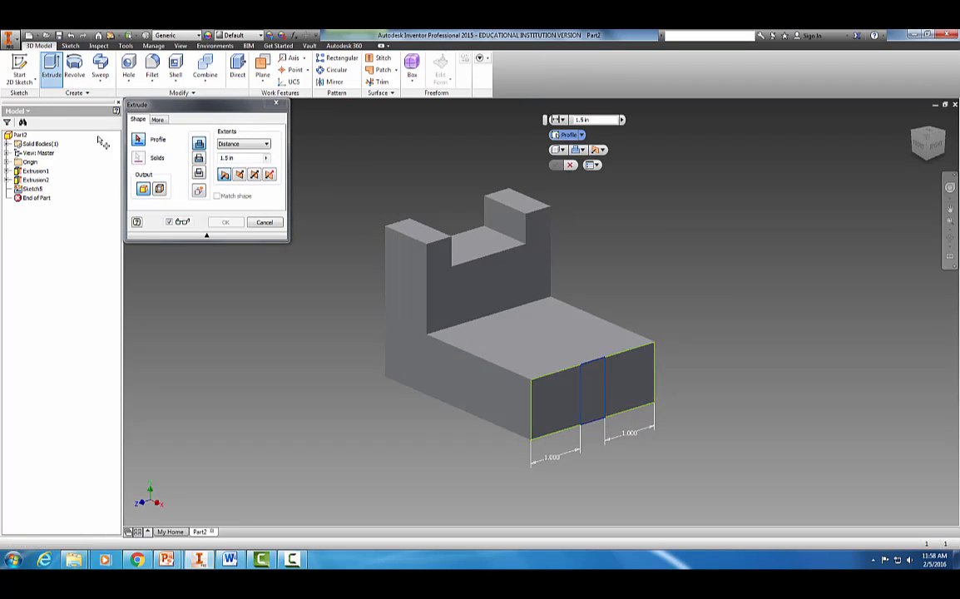
pyautogui.click(596, 378)
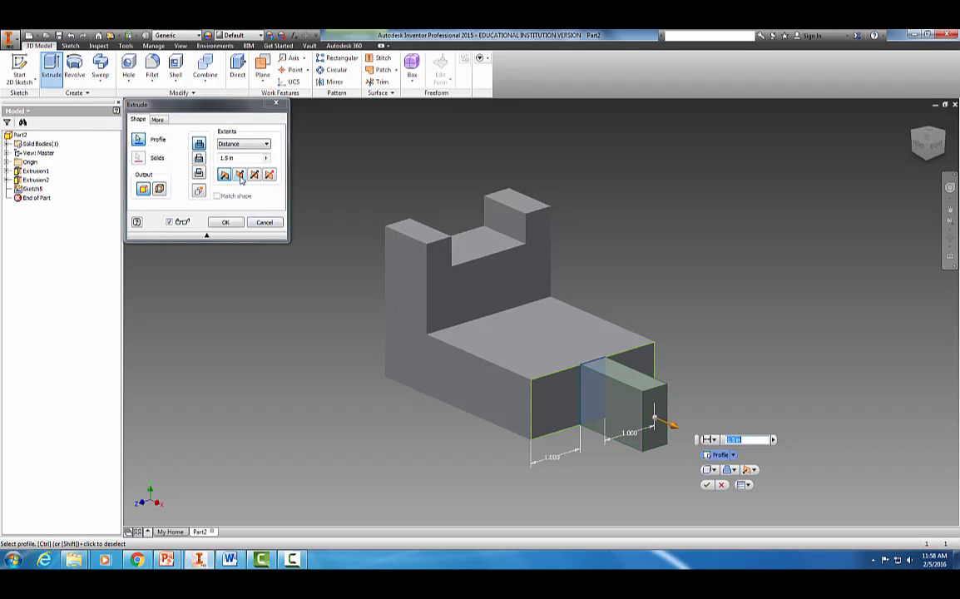
pyautogui.click(200, 158)
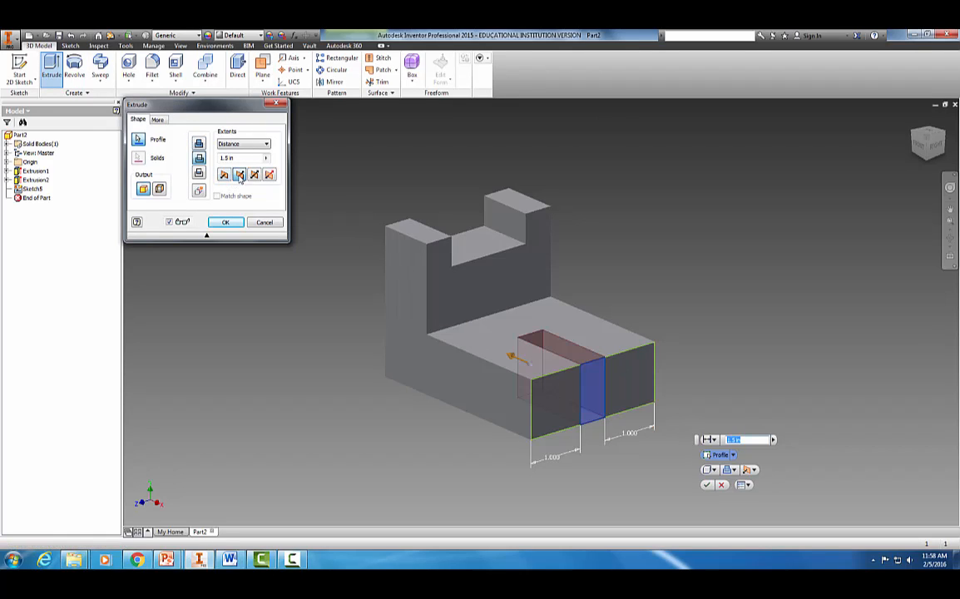
pyautogui.moveTo(229, 158); pyautogui.dragTo(218, 162)
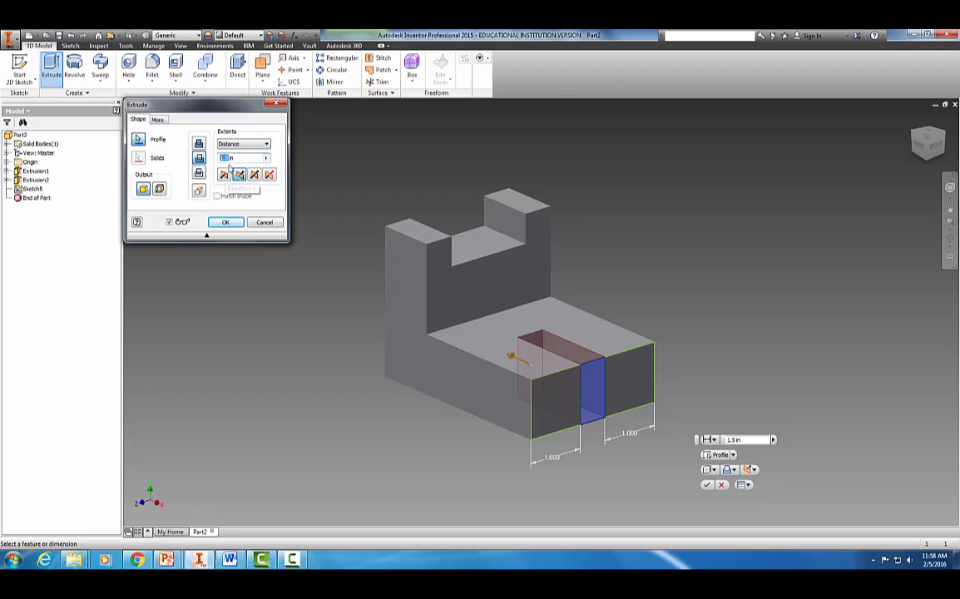
pyautogui.click(228, 223)
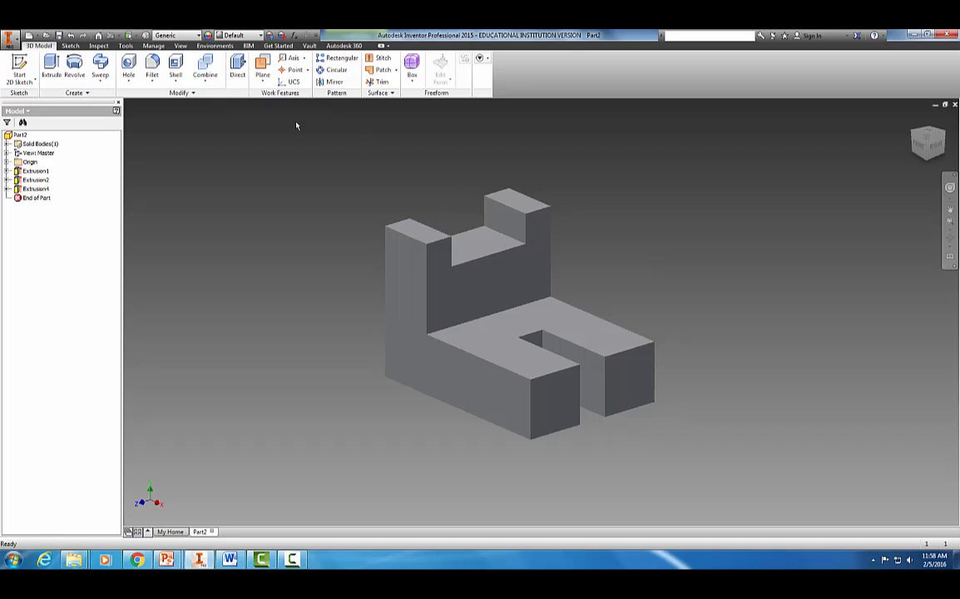
# Apply the Orange appearance to the whole bracket
pyautogui.click(260, 36)
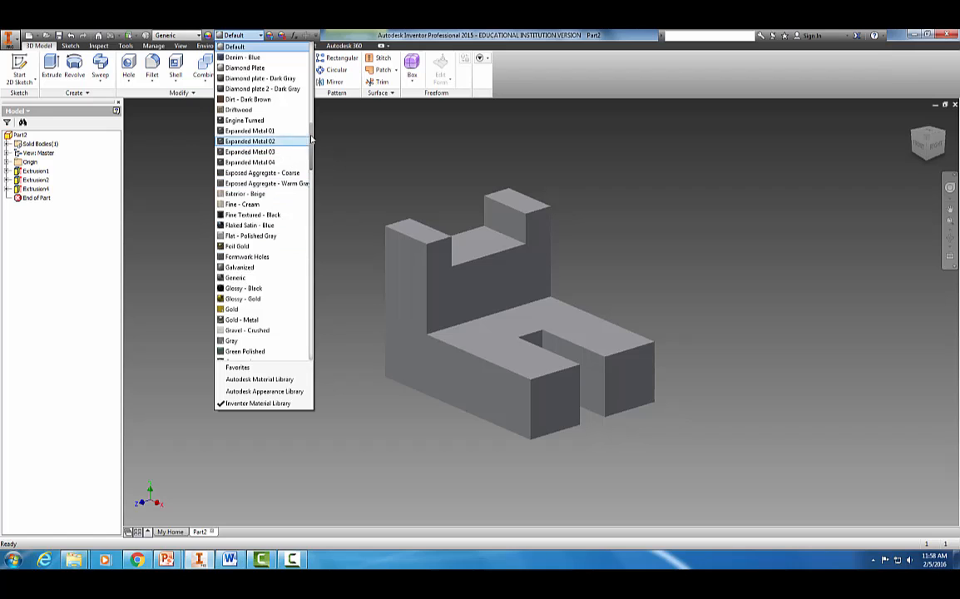
pyautogui.moveTo(311, 140); pyautogui.dragTo(310, 216)
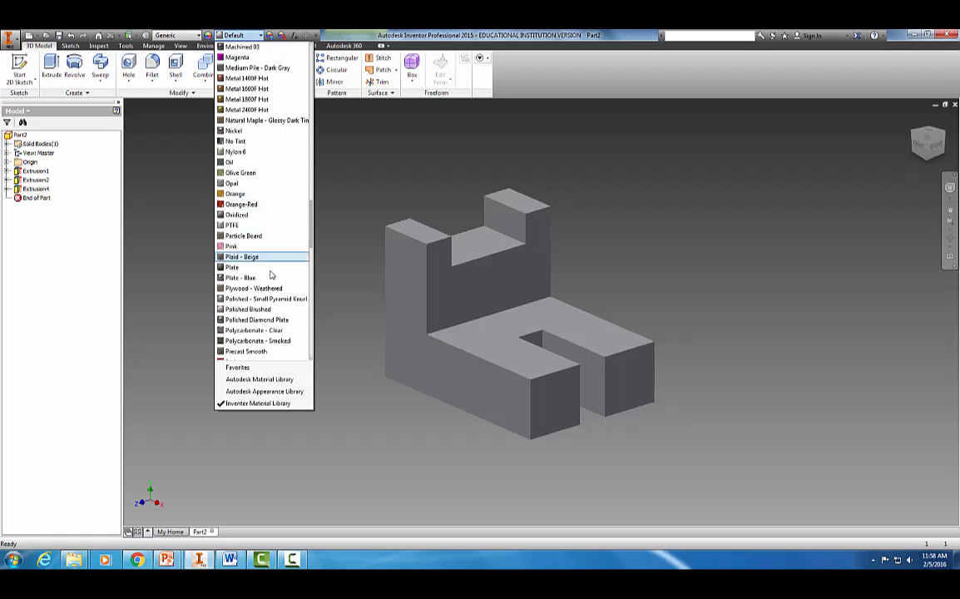
pyautogui.click(313, 237)
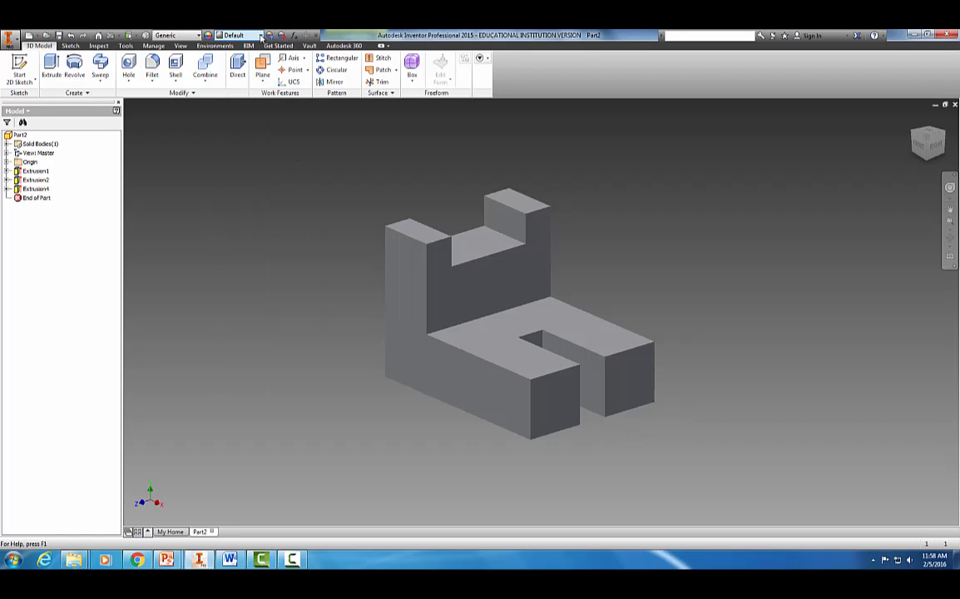
pyautogui.click(237, 35)
pyautogui.moveTo(312, 133); pyautogui.dragTo(312, 202)
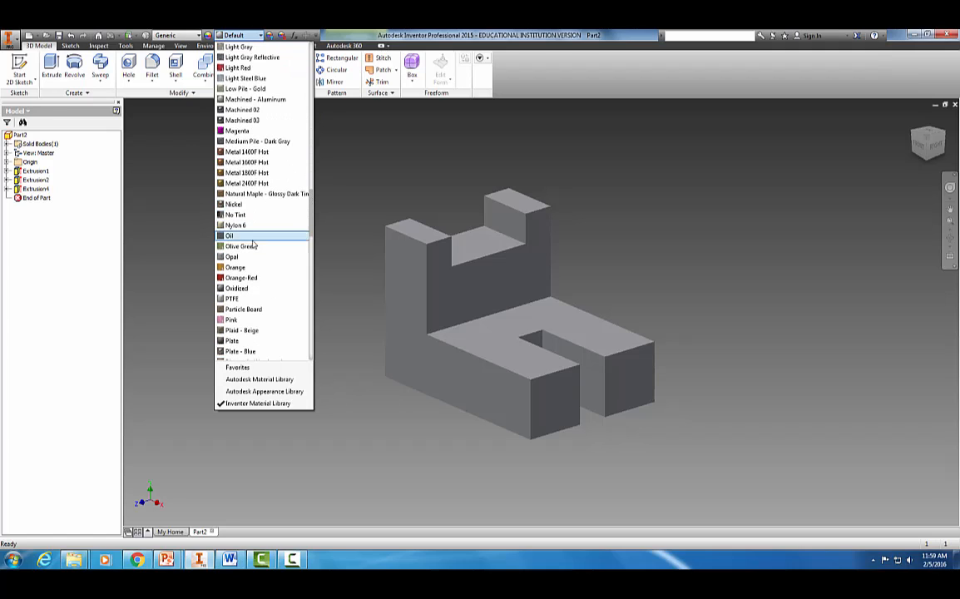
pyautogui.click(232, 268)
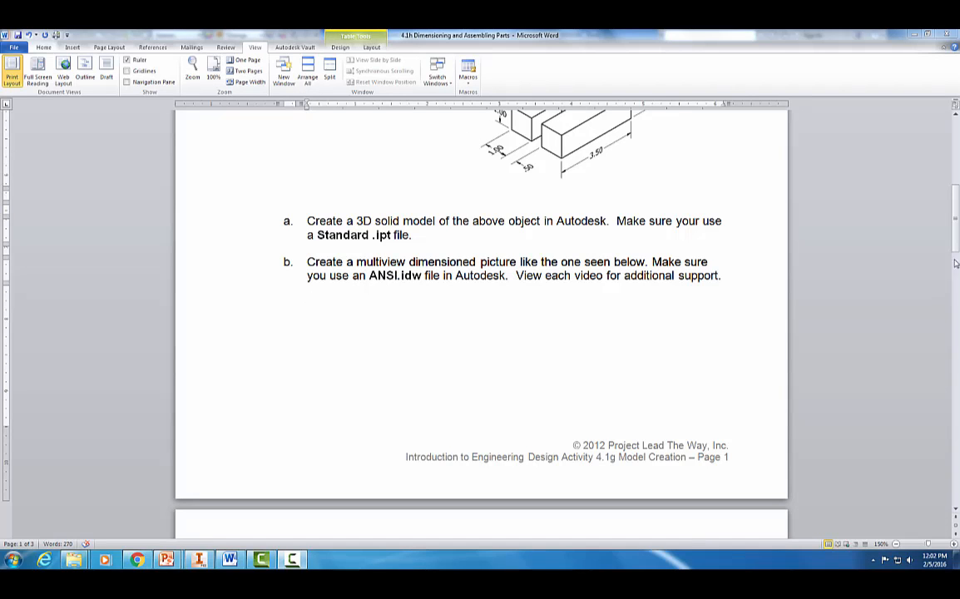
# Consult the dimensioned multiview in the Word handout and, back in Inventor, create a drawing from the English ANSI (in).idw template
pyautogui.moveTo(956, 231); pyautogui.dragTo(957, 285)
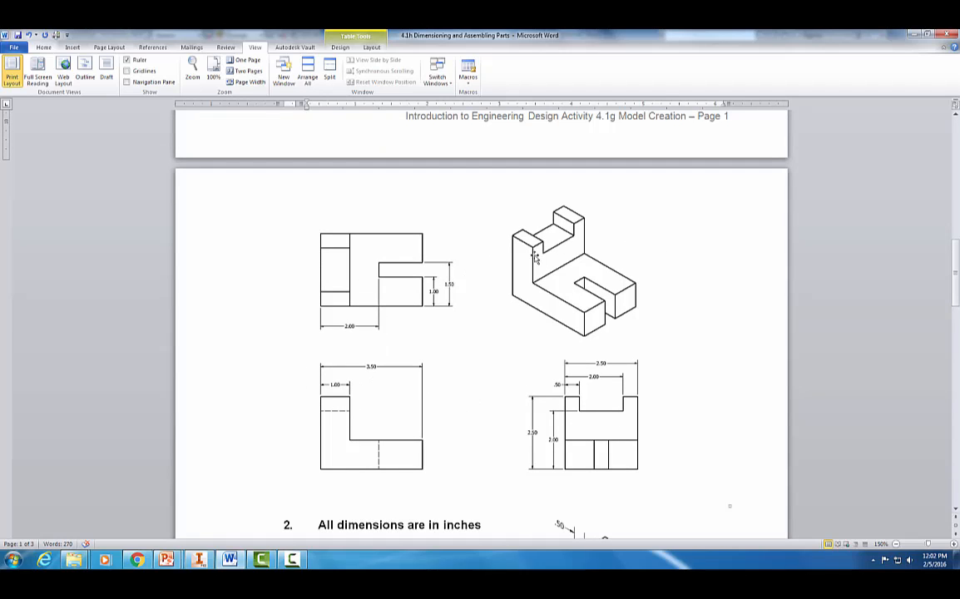
pyautogui.click(204, 564)
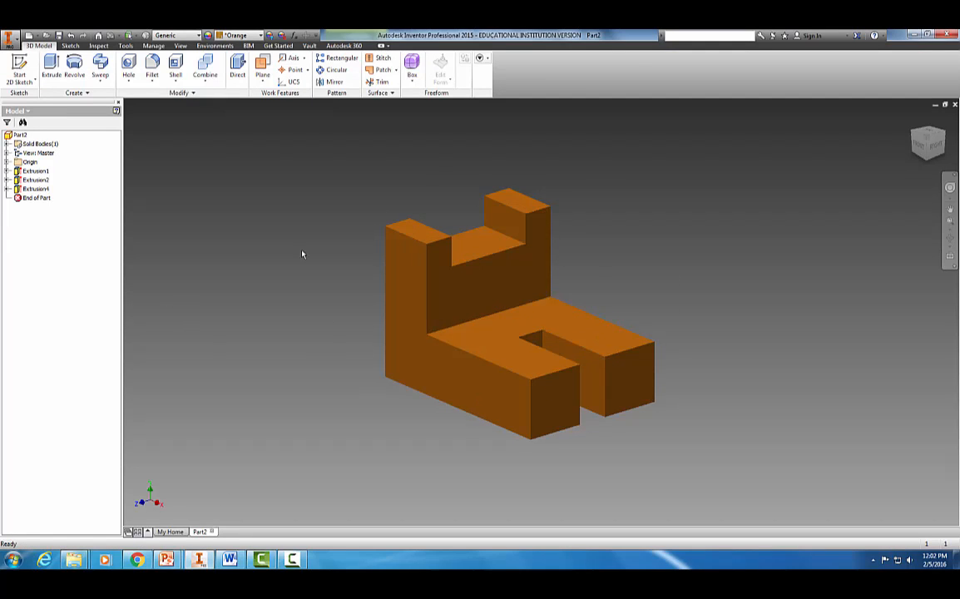
pyautogui.click(11, 42)
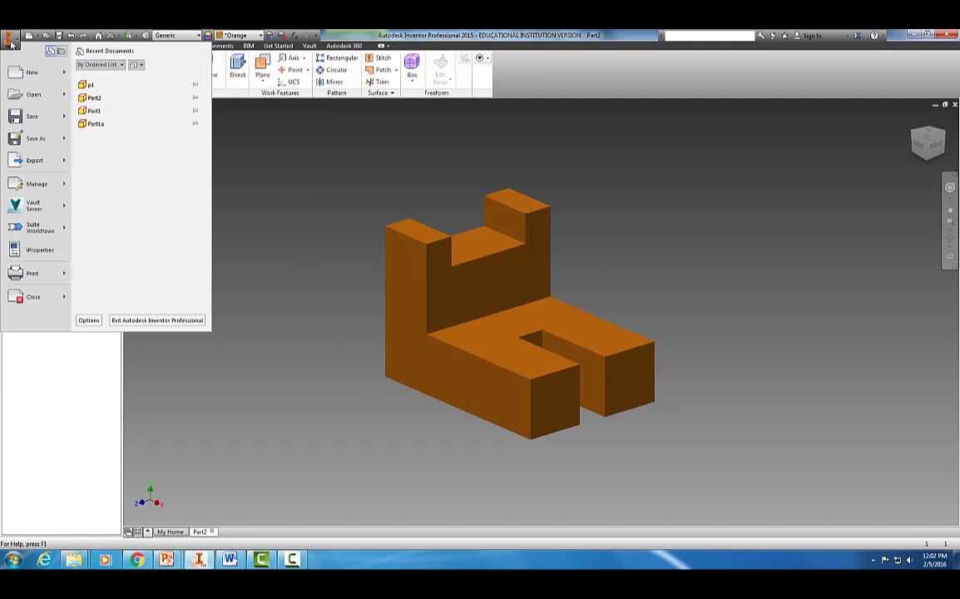
pyautogui.moveTo(29, 75)
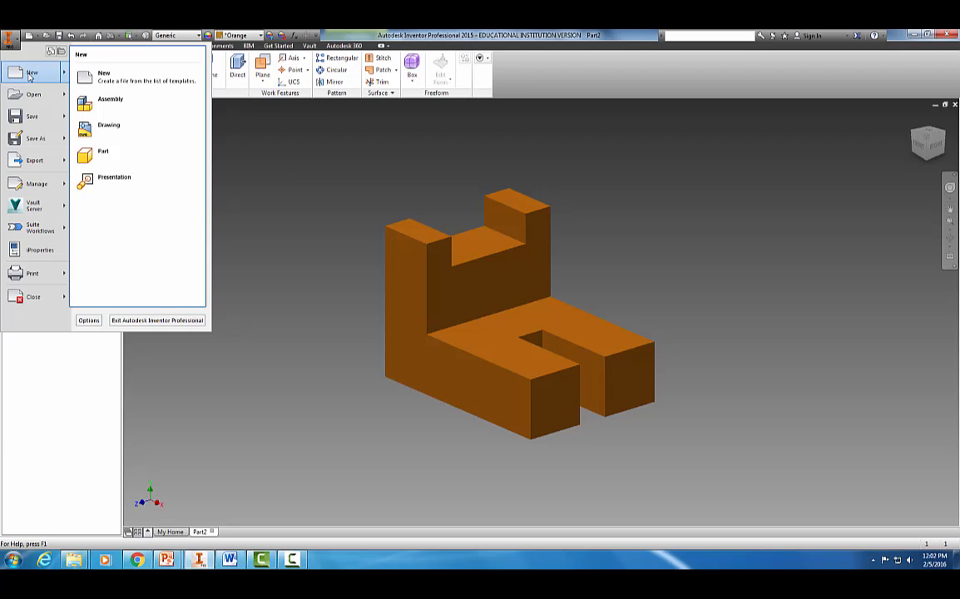
pyautogui.click(31, 73)
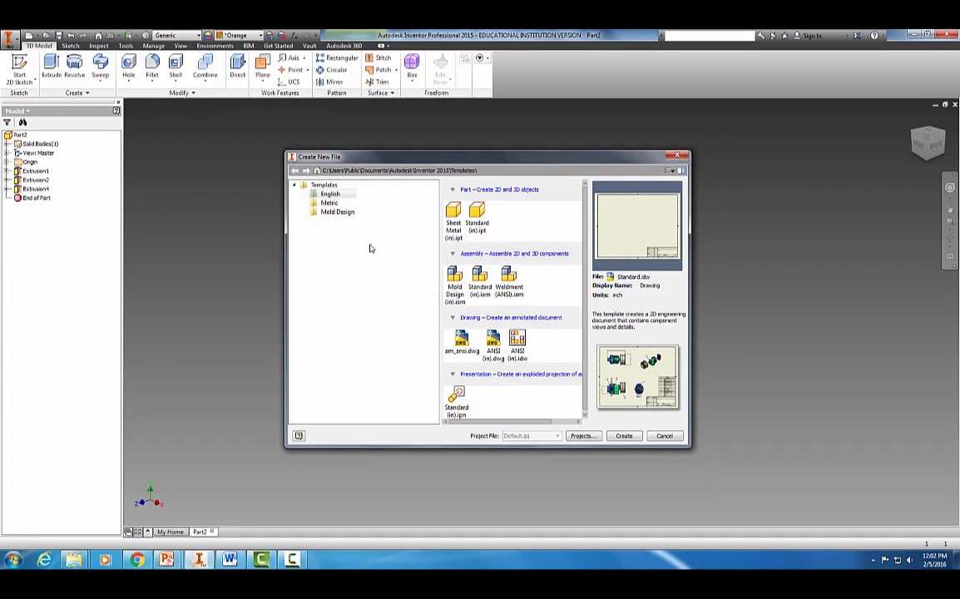
pyautogui.click(517, 345)
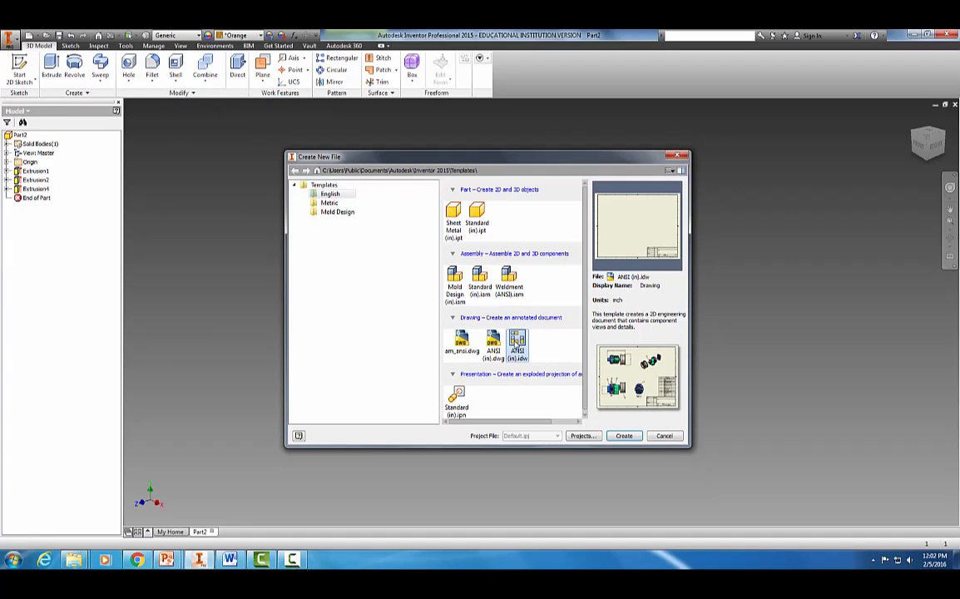
pyautogui.click(624, 436)
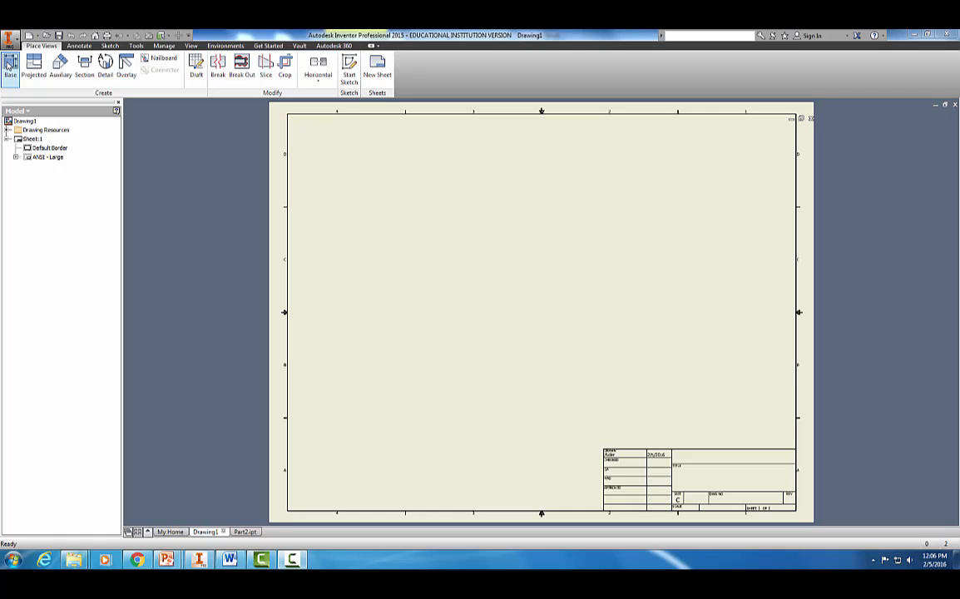
# Place a front base view of Part2.ipt in the lower-left area of the sheet
pyautogui.click(10, 66)
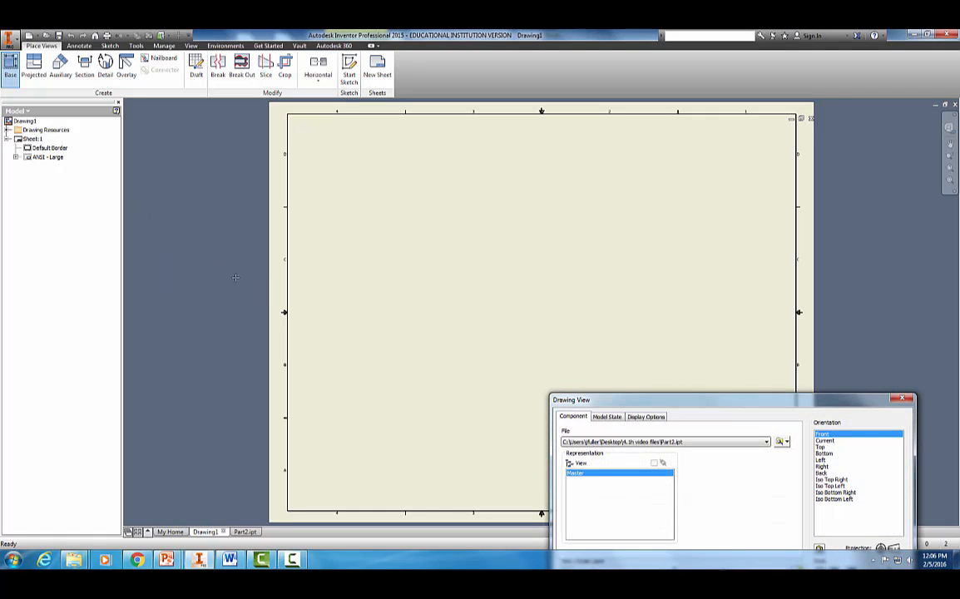
pyautogui.moveTo(605, 366)
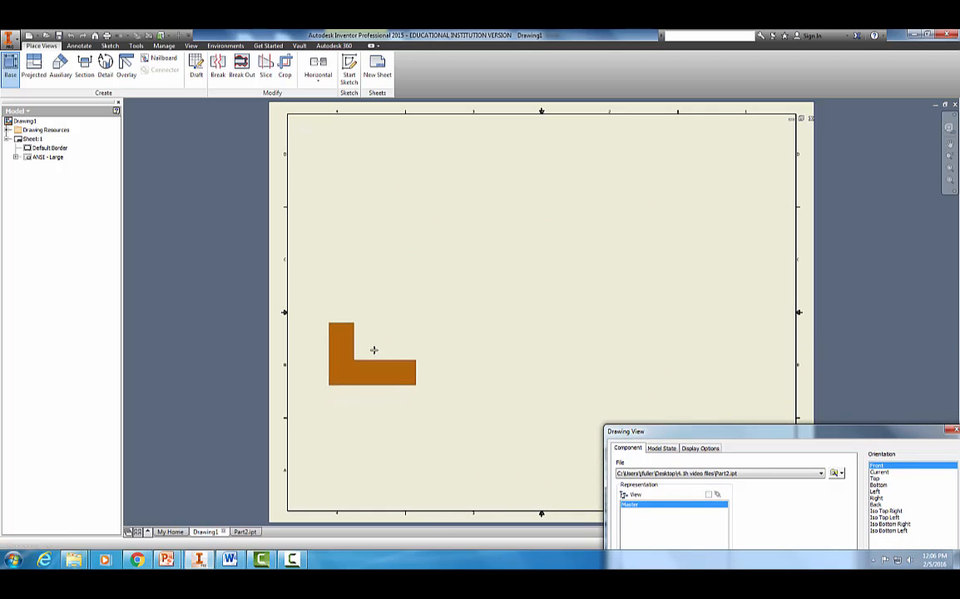
pyautogui.click(442, 345)
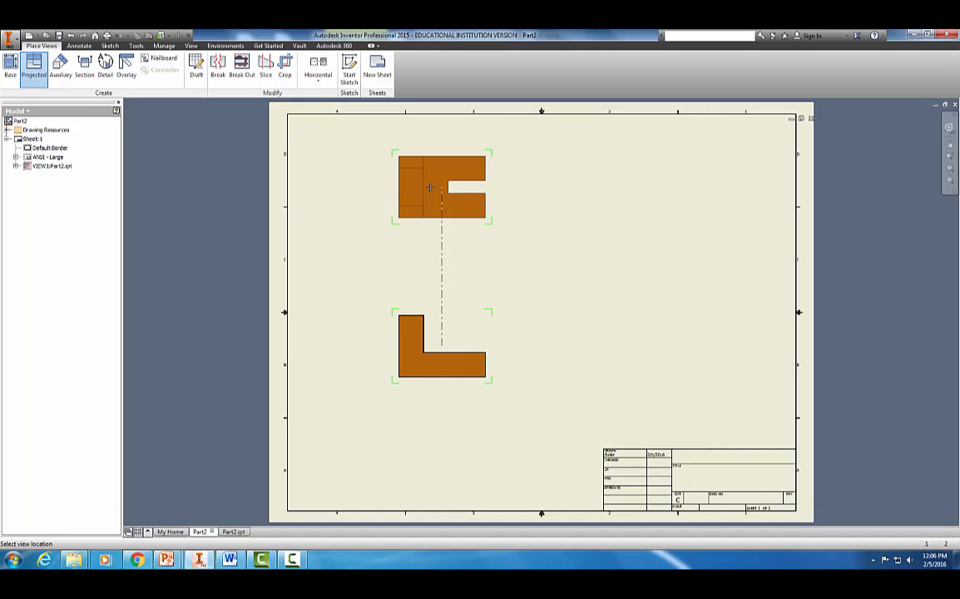
# Project a top view above the front view, an isometric view diagonally above it and a right side view beside it
pyautogui.click(427, 194)
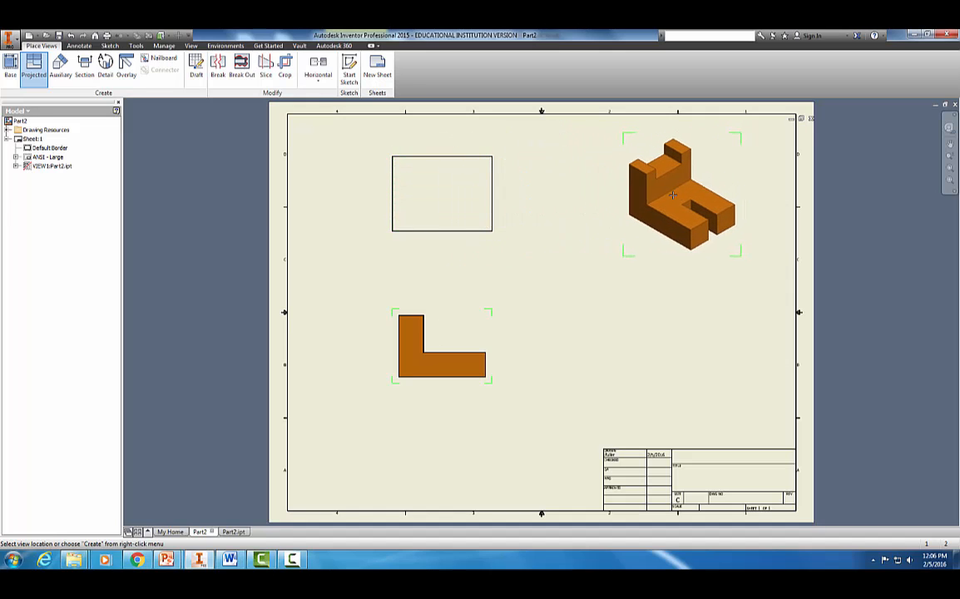
pyautogui.click(655, 215)
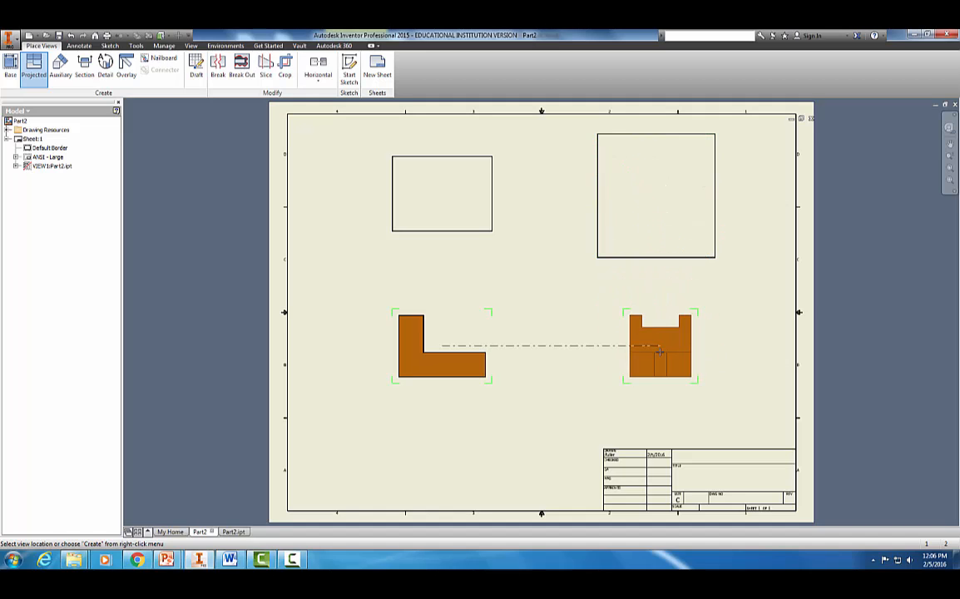
pyautogui.click(660, 351)
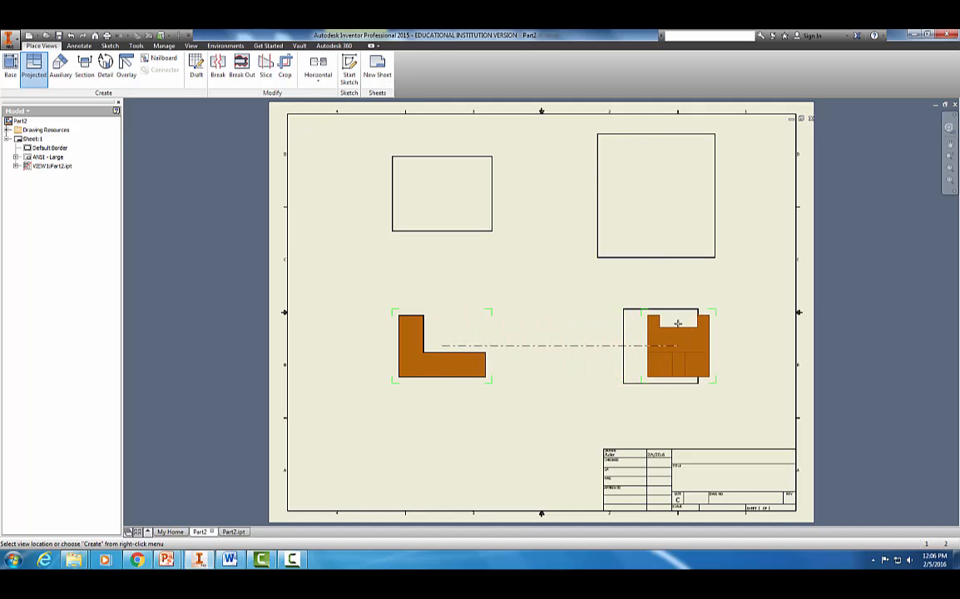
pyautogui.rightClick(664, 327)
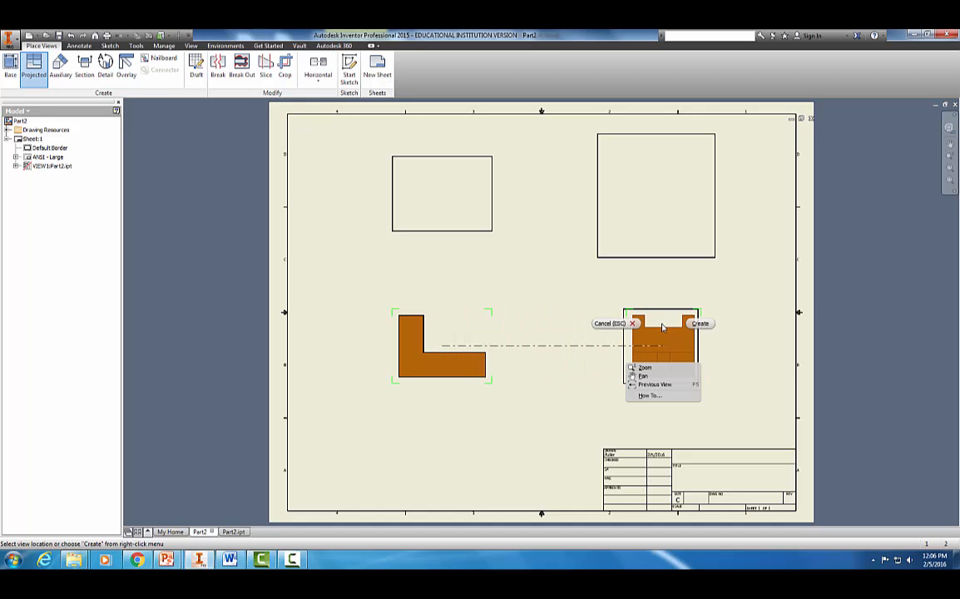
pyautogui.click(697, 324)
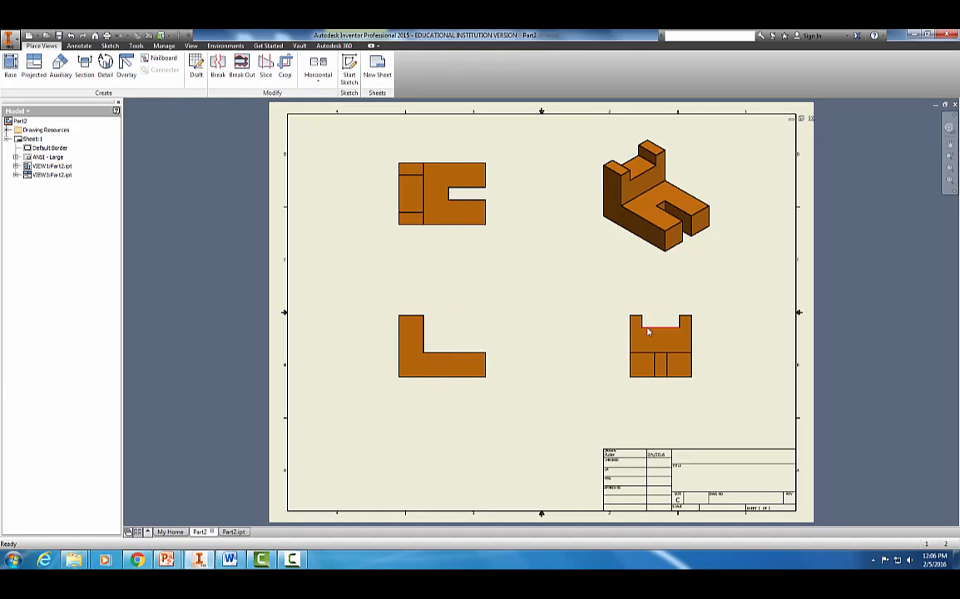
# Check the Word handout's layout and, back in Inventor, dimension the upright leg's width above the front view
pyautogui.click(229, 559)
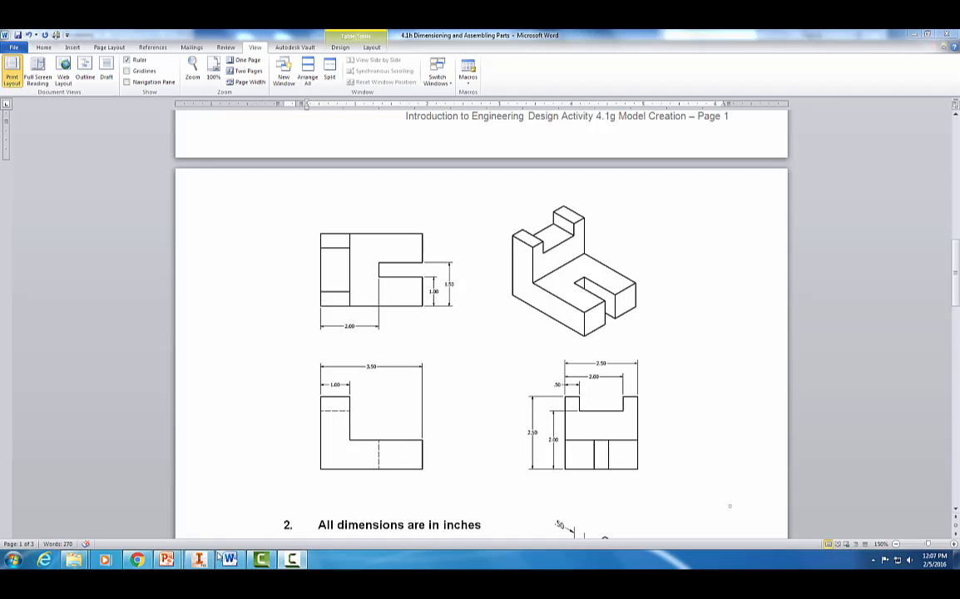
pyautogui.hotkey('alt', 'Tab')
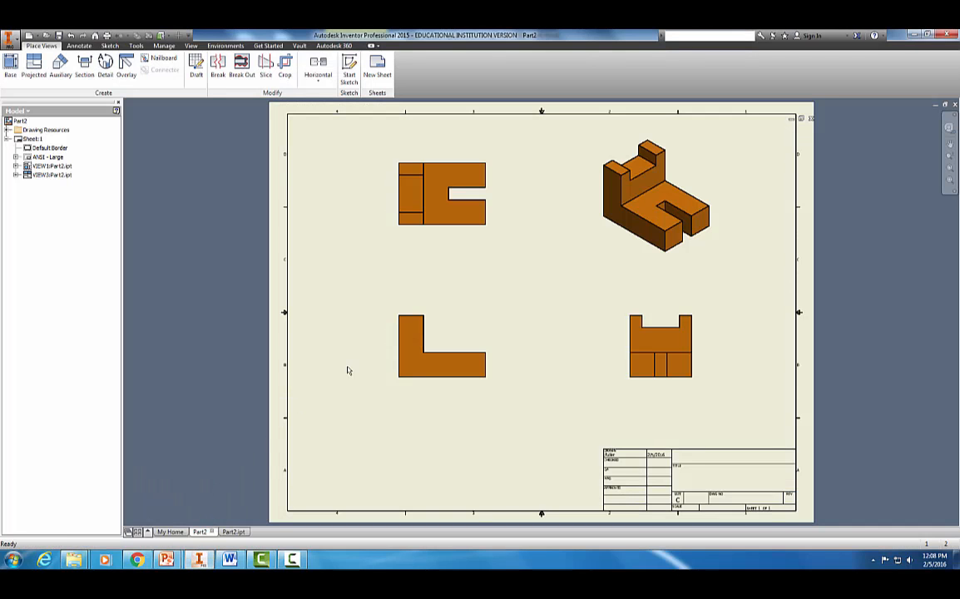
pyautogui.click(79, 46)
pyautogui.click(16, 71)
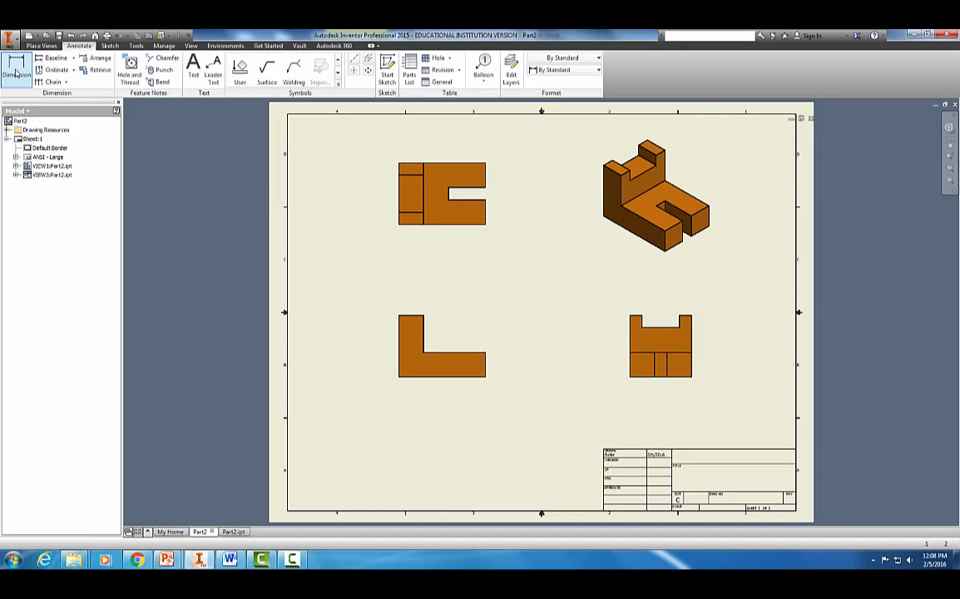
pyautogui.click(399, 316)
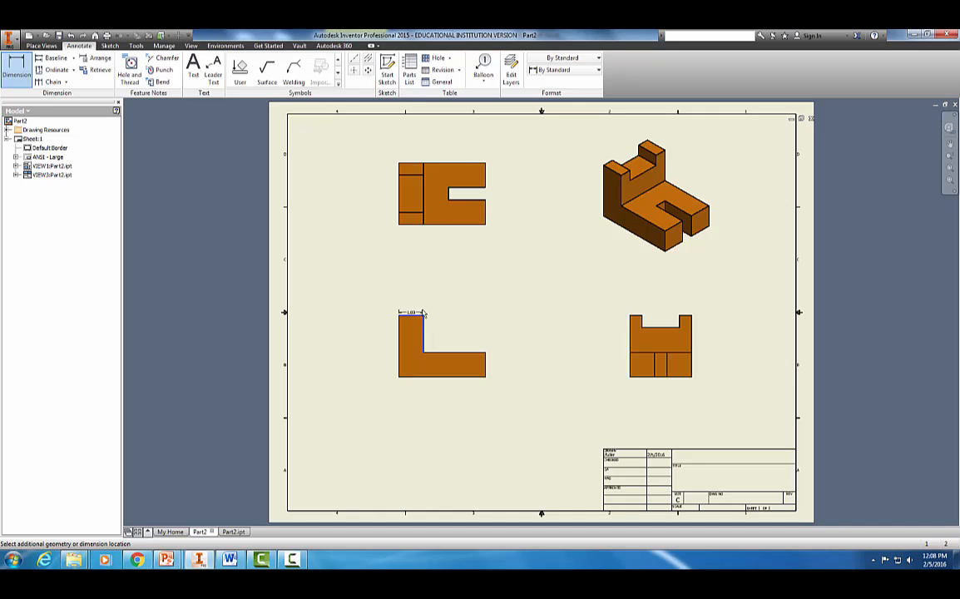
pyautogui.click(419, 310)
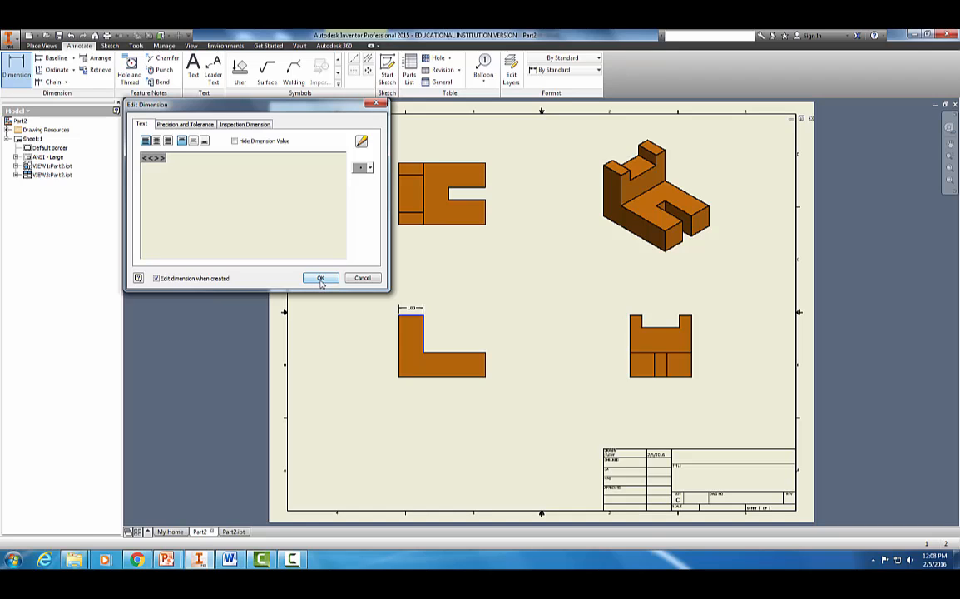
pyautogui.click(320, 280)
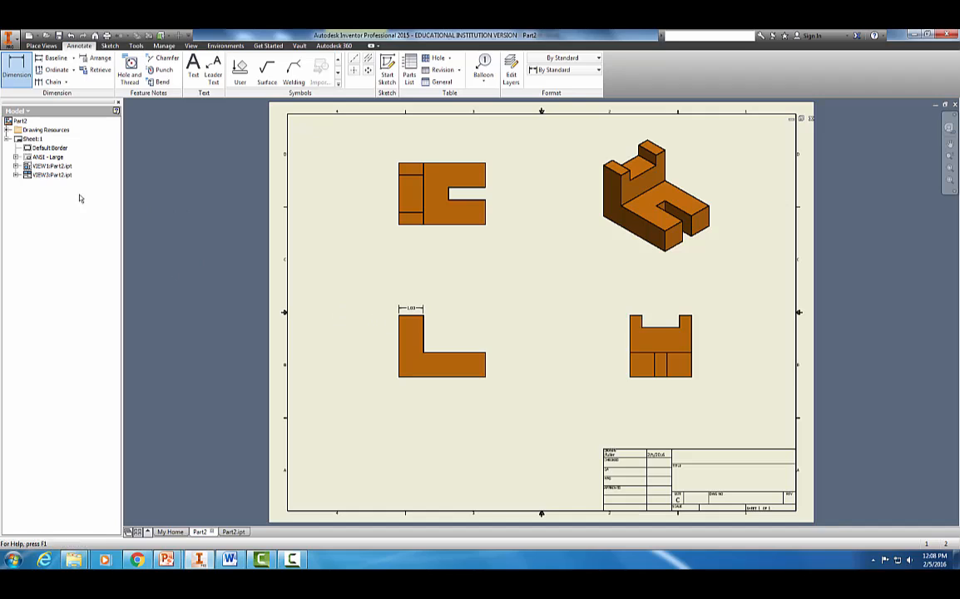
# Dimension the bracket's overall length in the front view, placing it above the upright's width dimension
pyautogui.click(401, 315)
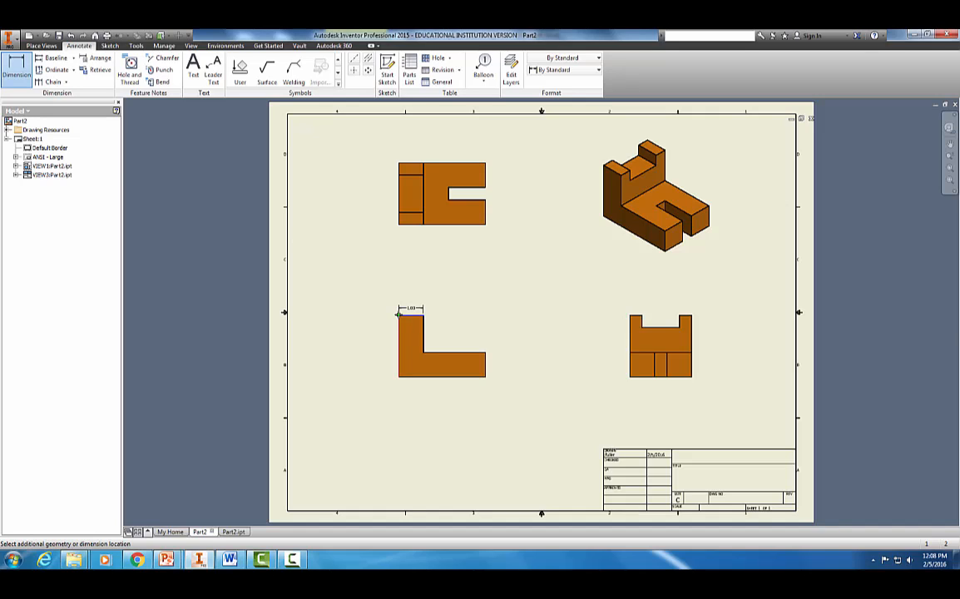
pyautogui.click(486, 354)
pyautogui.click(458, 298)
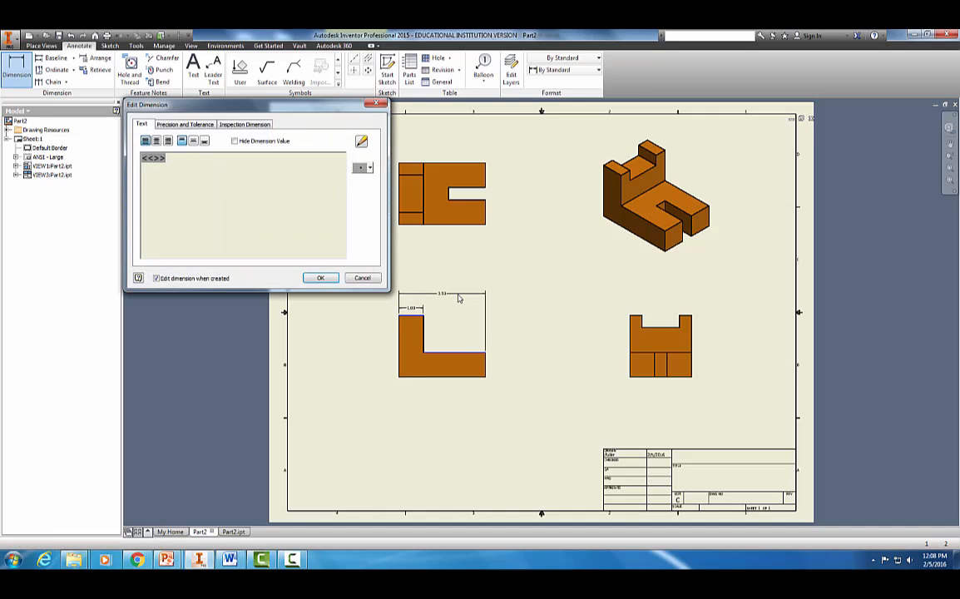
pyautogui.click(321, 279)
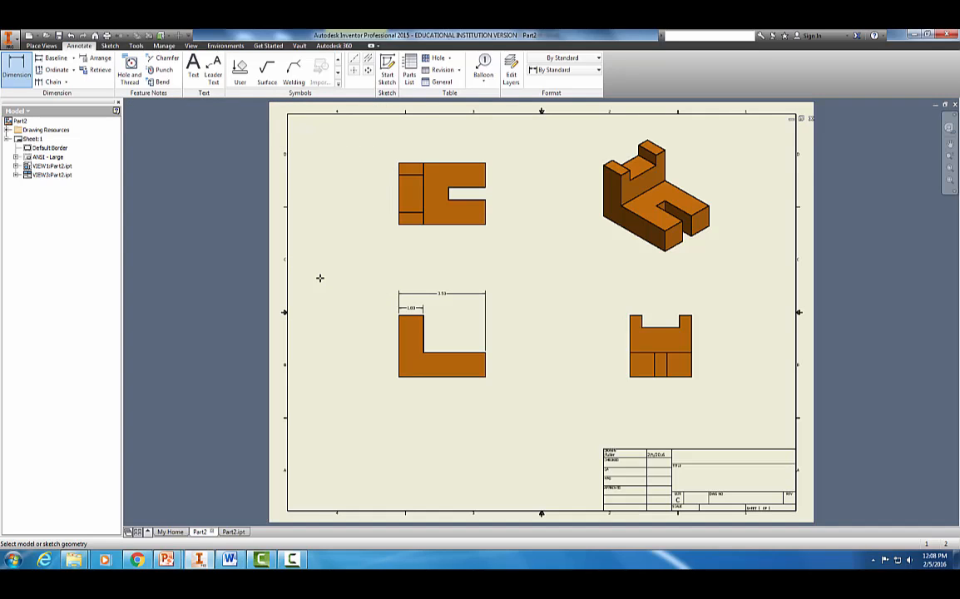
# Check the Word handout and, back in Inventor, dimension from the top view's lower edge to the slot's near edge, beside the open end
pyautogui.click(236, 556)
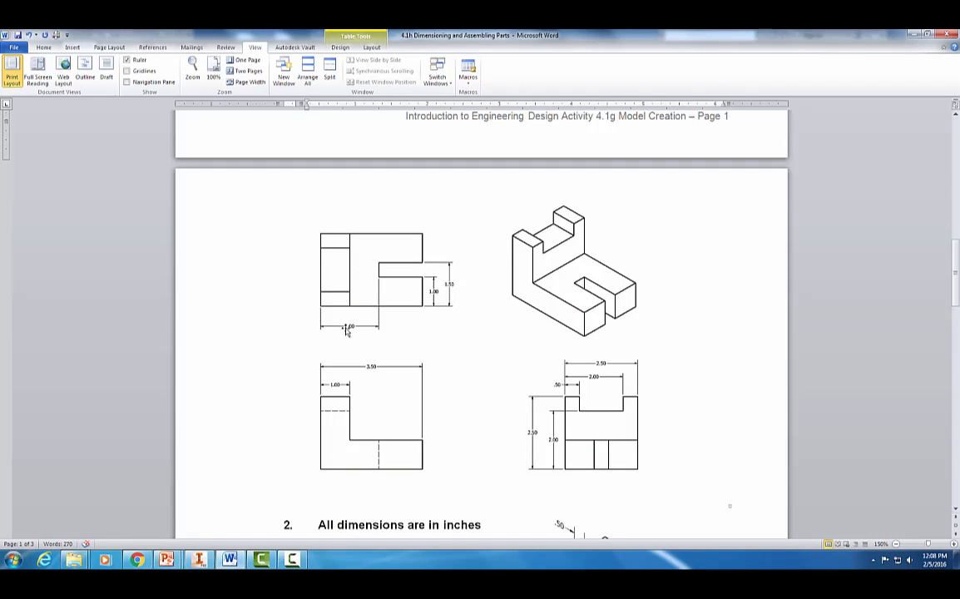
pyautogui.click(206, 563)
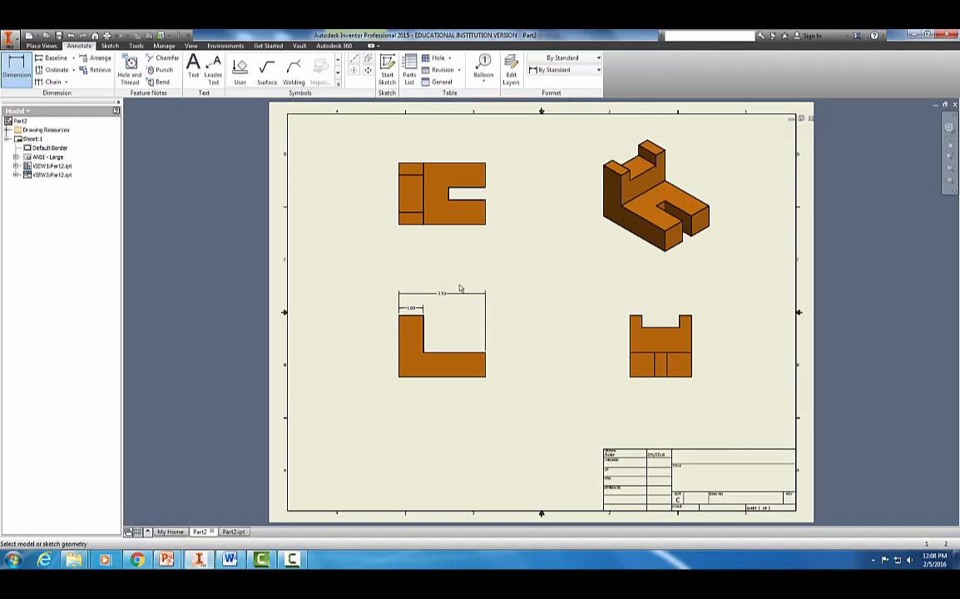
pyautogui.click(487, 226)
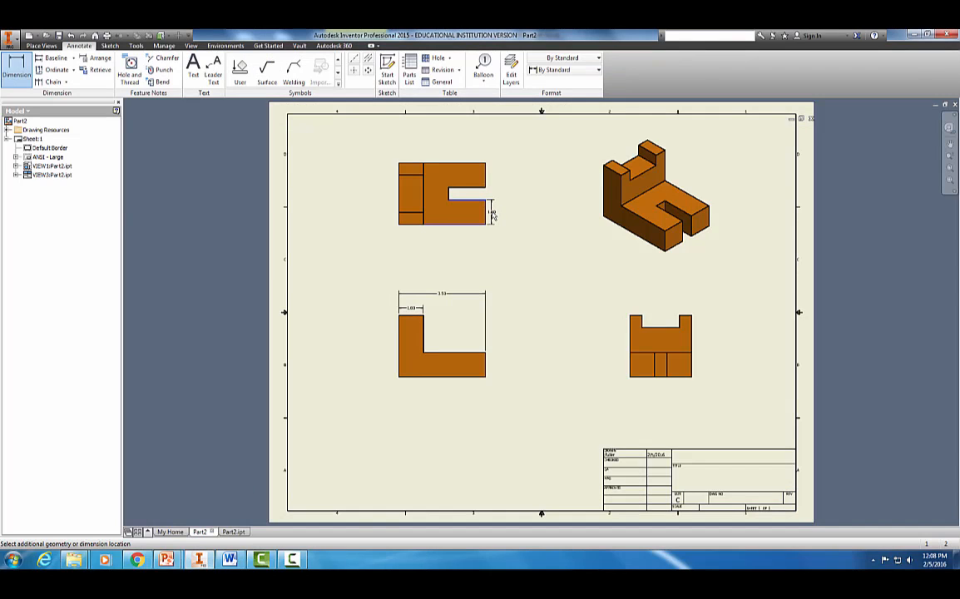
pyautogui.click(495, 215)
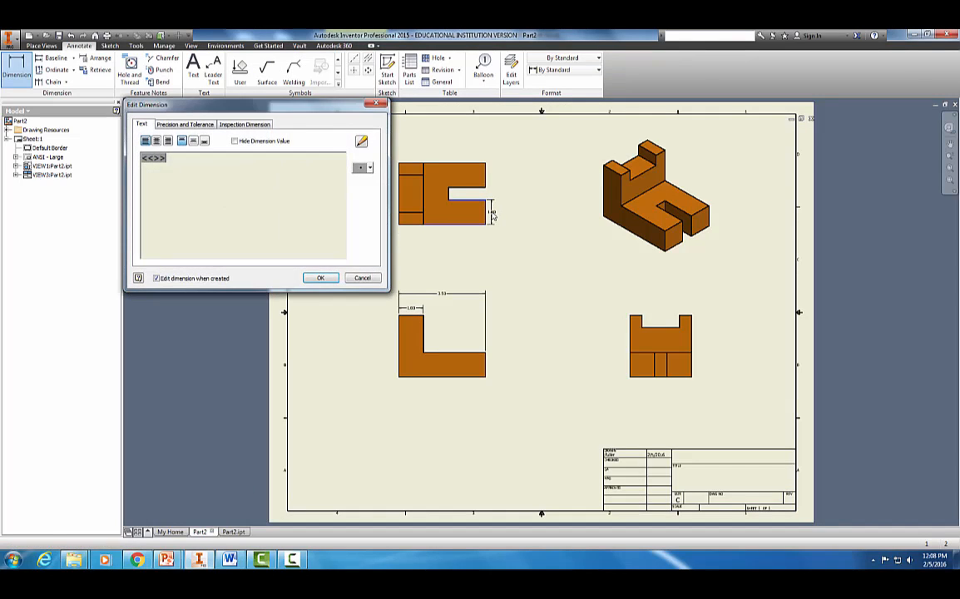
pyautogui.click(323, 280)
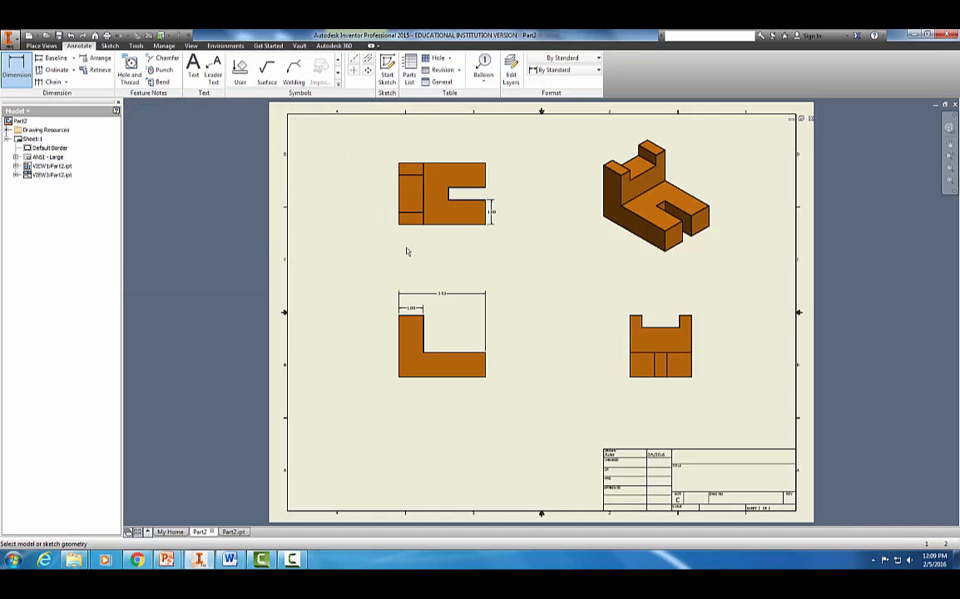
# Dimension from the top view's lower edge to the slot's far edge, placing it outside the existing slot dimension
pyautogui.click(486, 224)
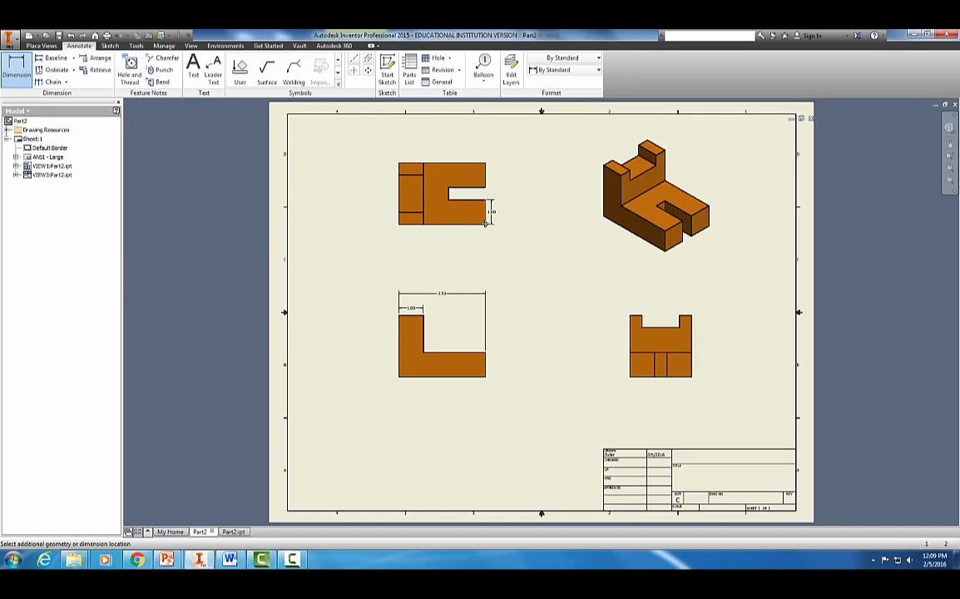
pyautogui.click(485, 188)
pyautogui.click(503, 205)
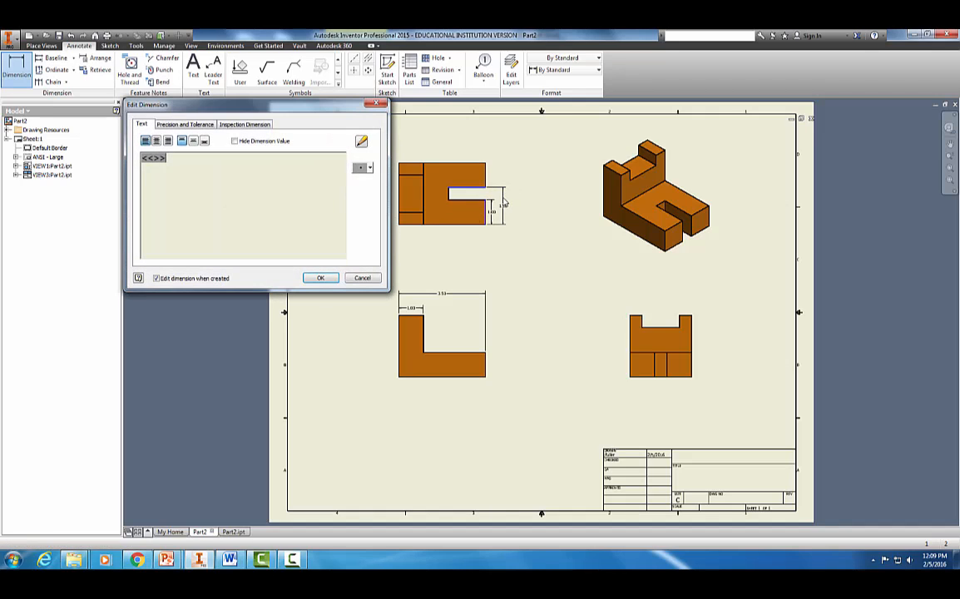
pyautogui.click(320, 278)
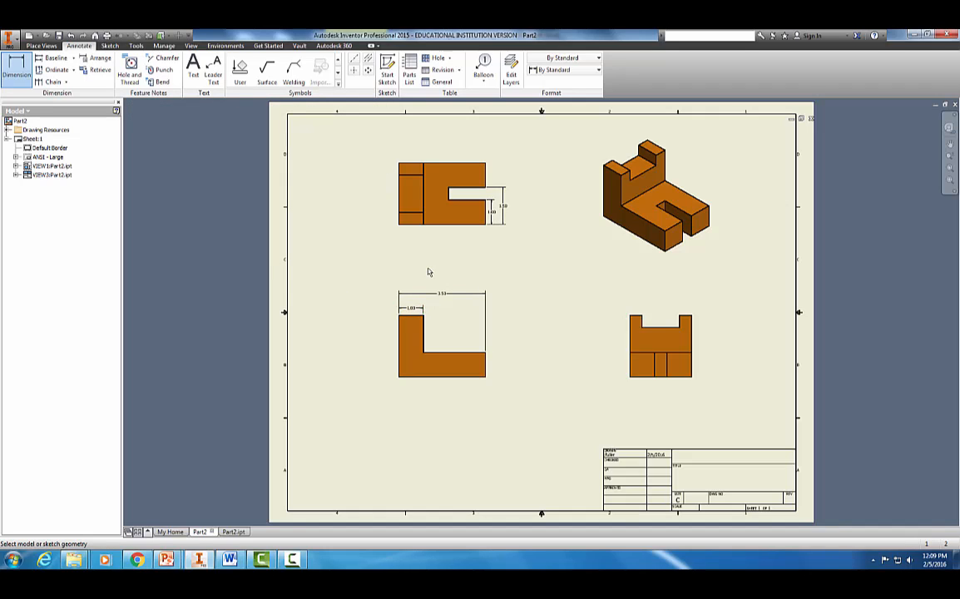
# Dimension from the top view's left edge to the slot's closed end, placing it below the view
pyautogui.click(398, 225)
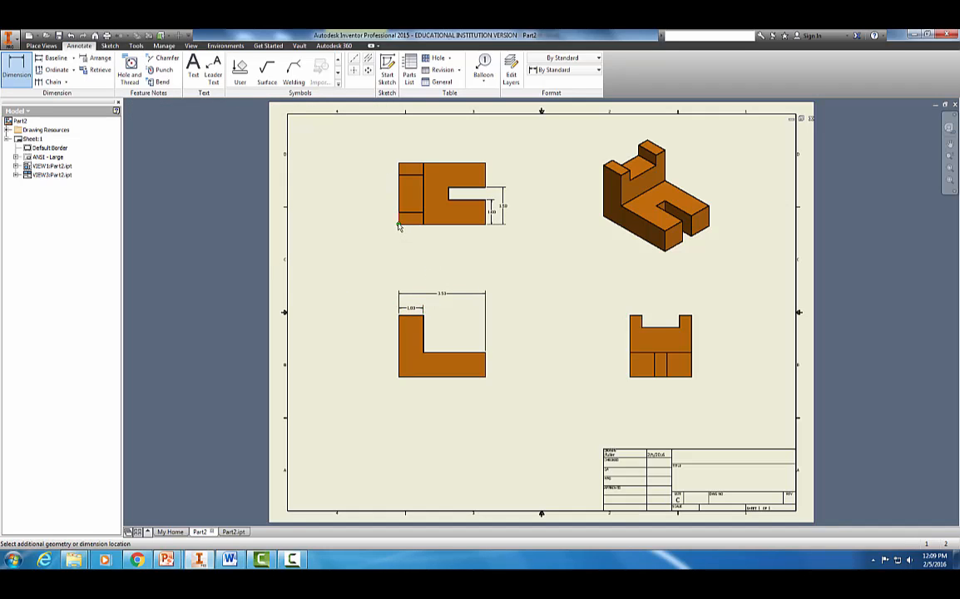
pyautogui.click(449, 202)
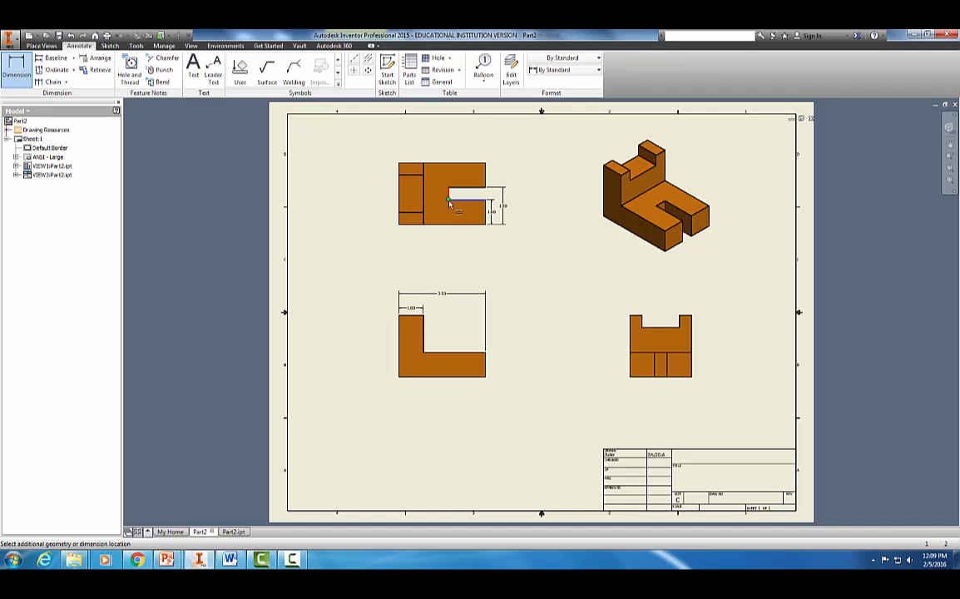
pyautogui.click(441, 245)
pyautogui.click(321, 277)
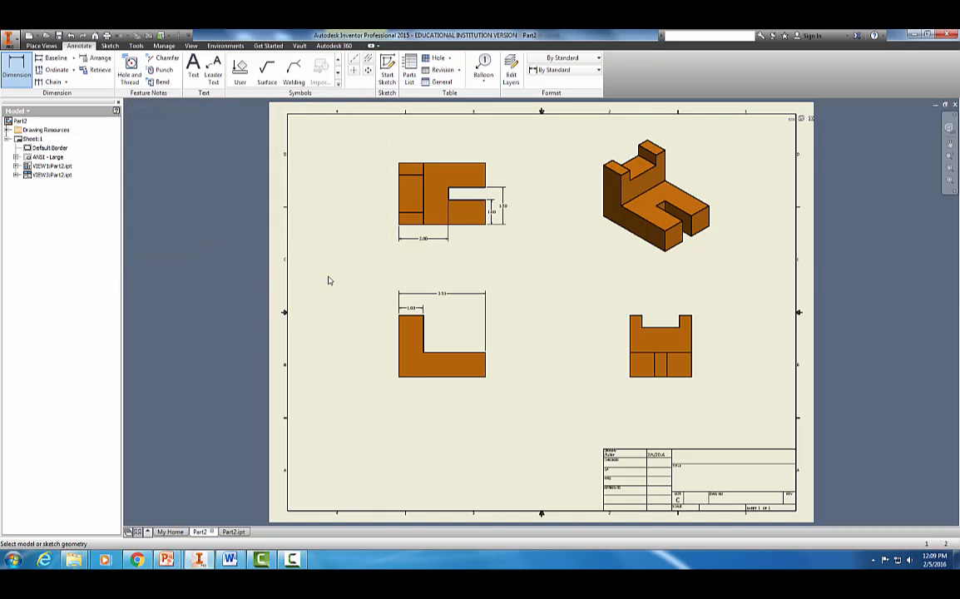
# Check the right side view's dimension layout in the Word handout and return to the Inventor drawing
pyautogui.scroll(-2, 369, 298)
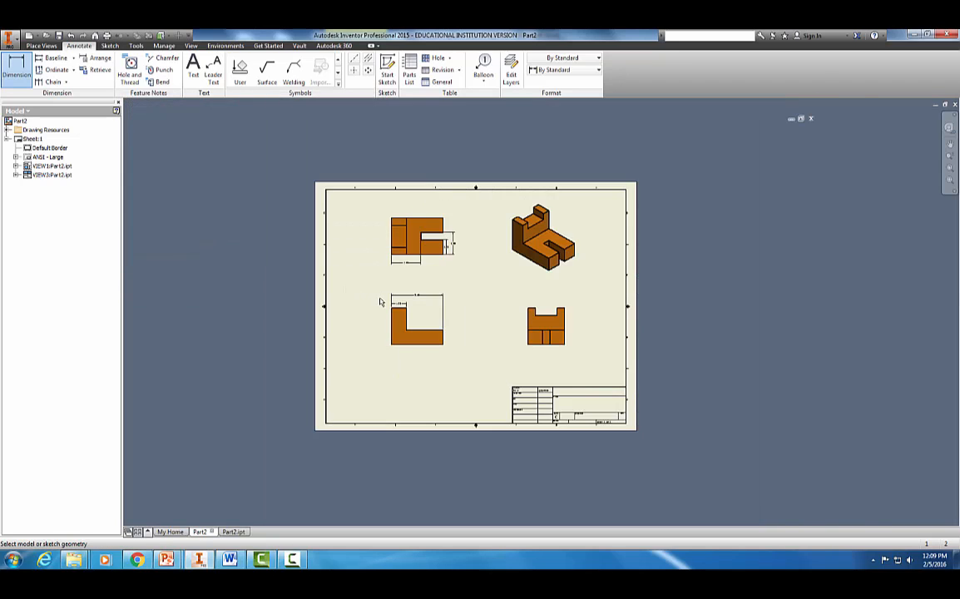
pyautogui.scroll(3, 382, 302)
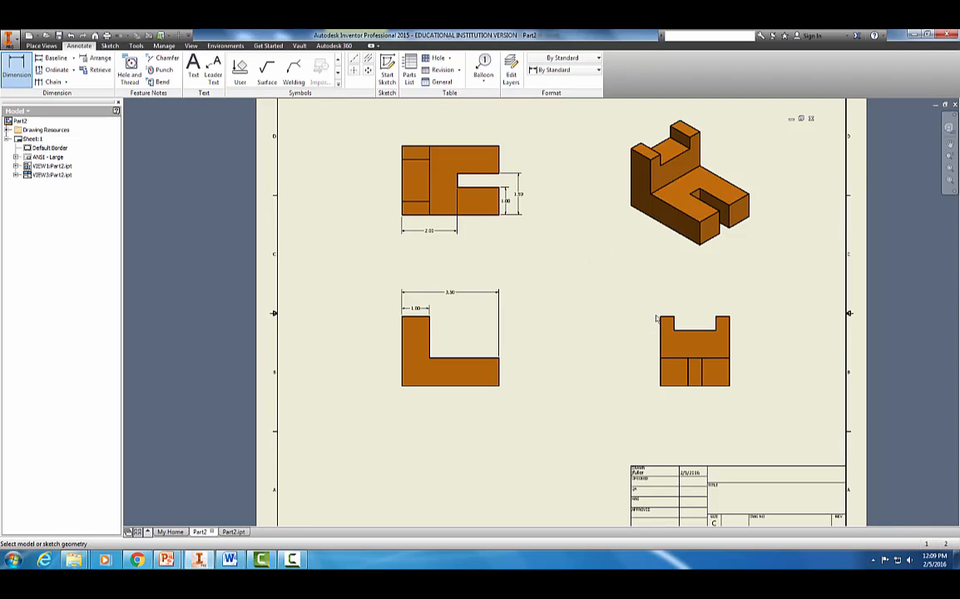
pyautogui.click(229, 560)
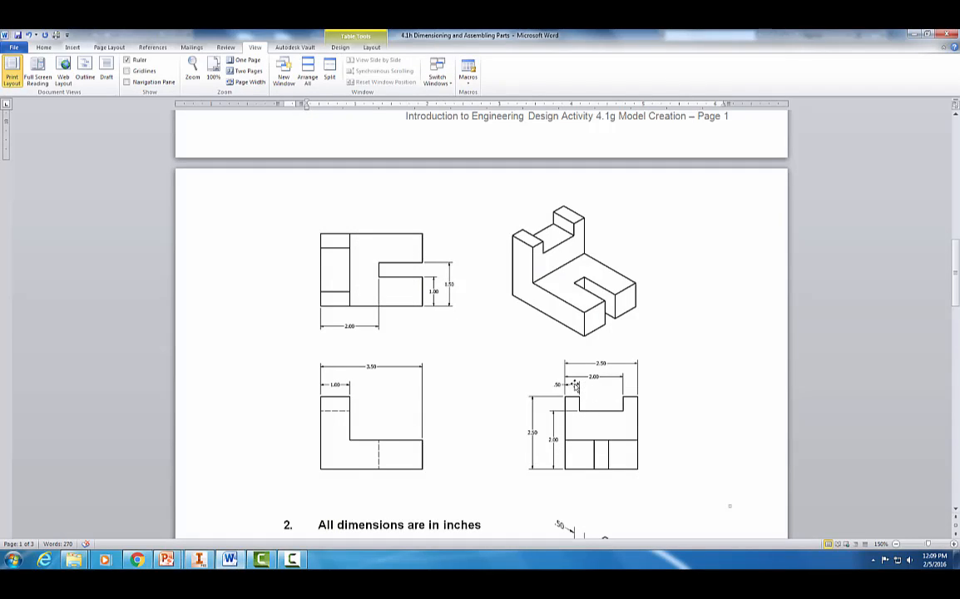
pyautogui.moveTo(198, 564)
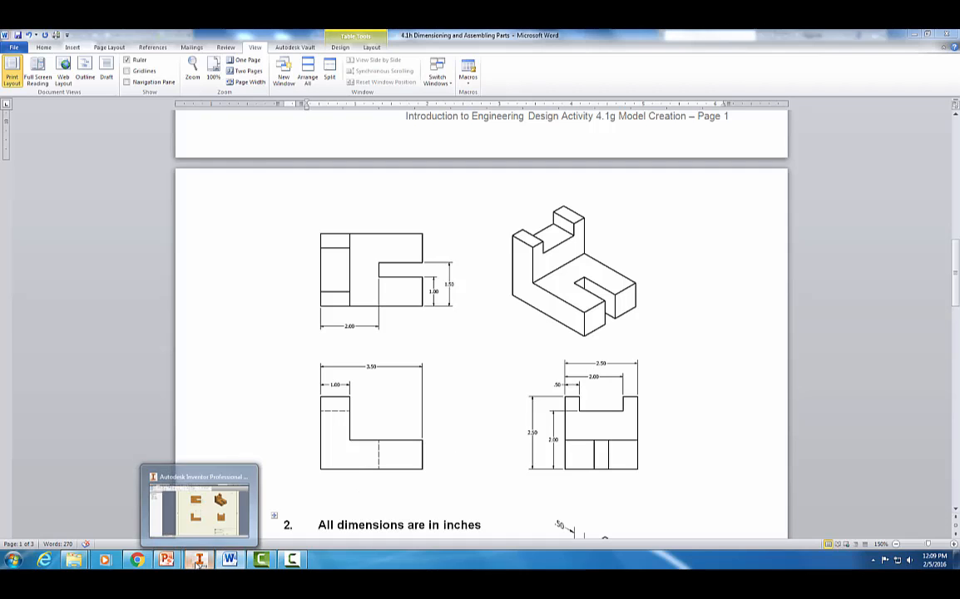
pyautogui.click(198, 503)
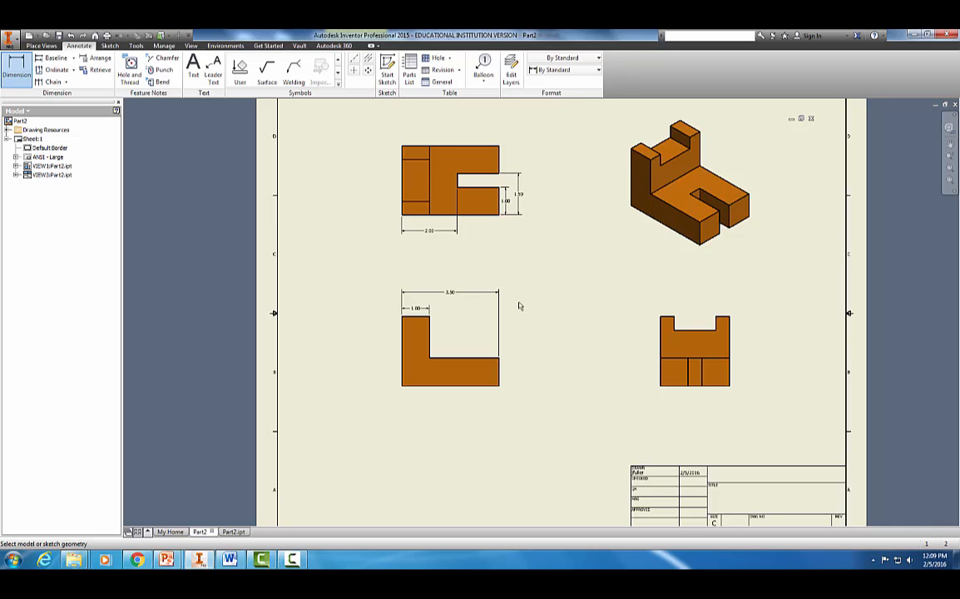
pyautogui.click(675, 330)
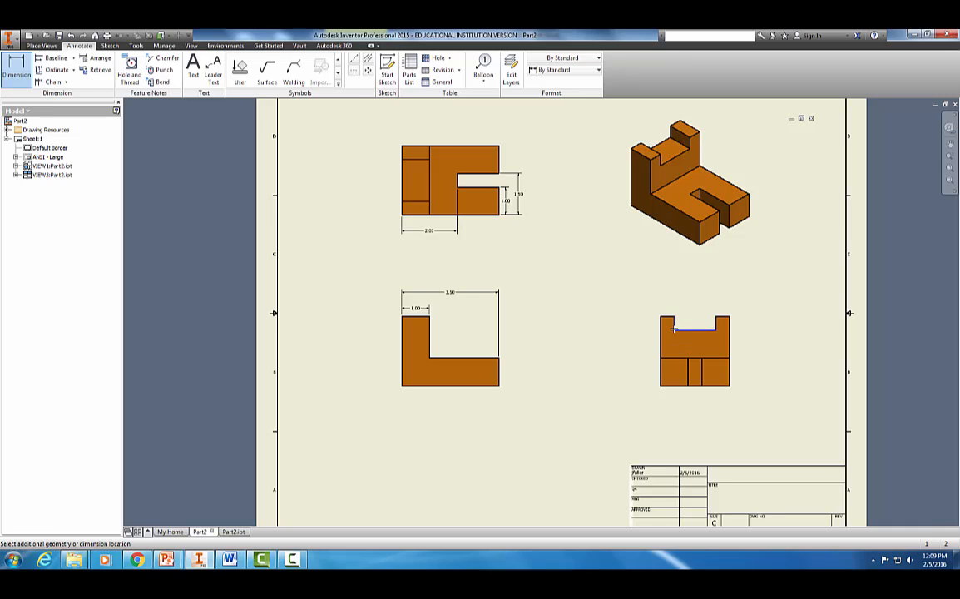
pyautogui.click(661, 379)
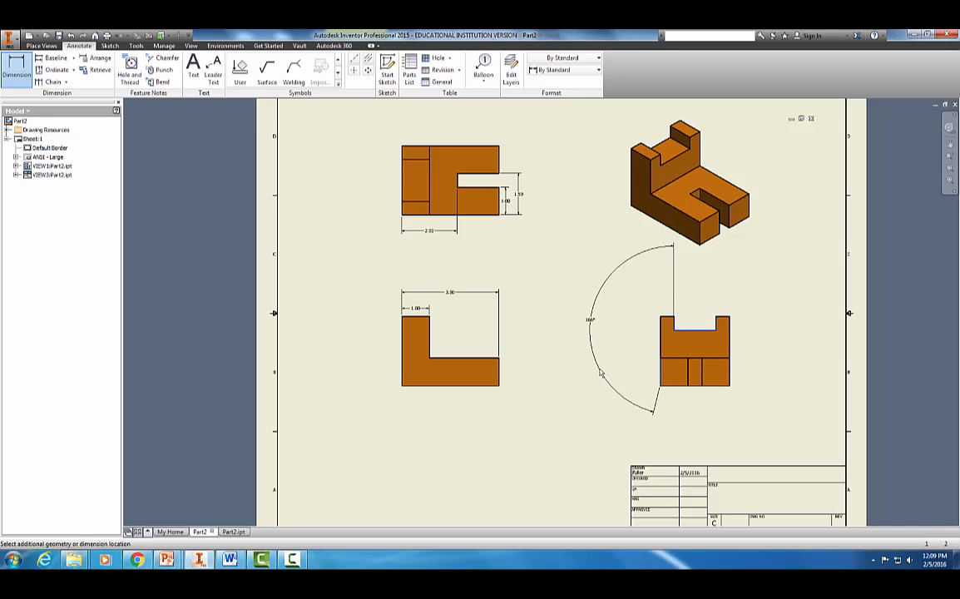
pyautogui.press('Escape')
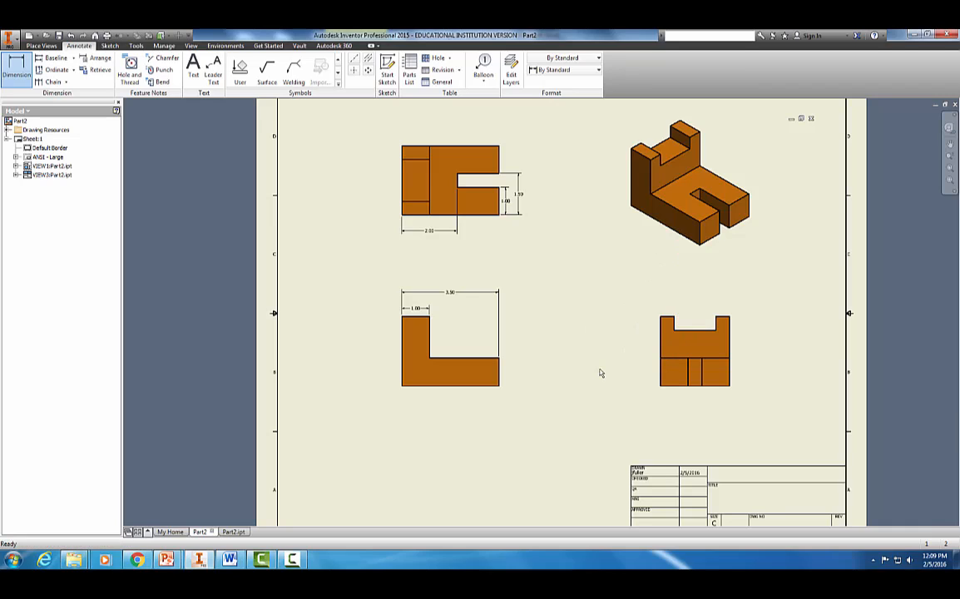
# Dimension the height from the right side view's base to the notch floor, placing it to the left of the view
pyautogui.click(18, 71)
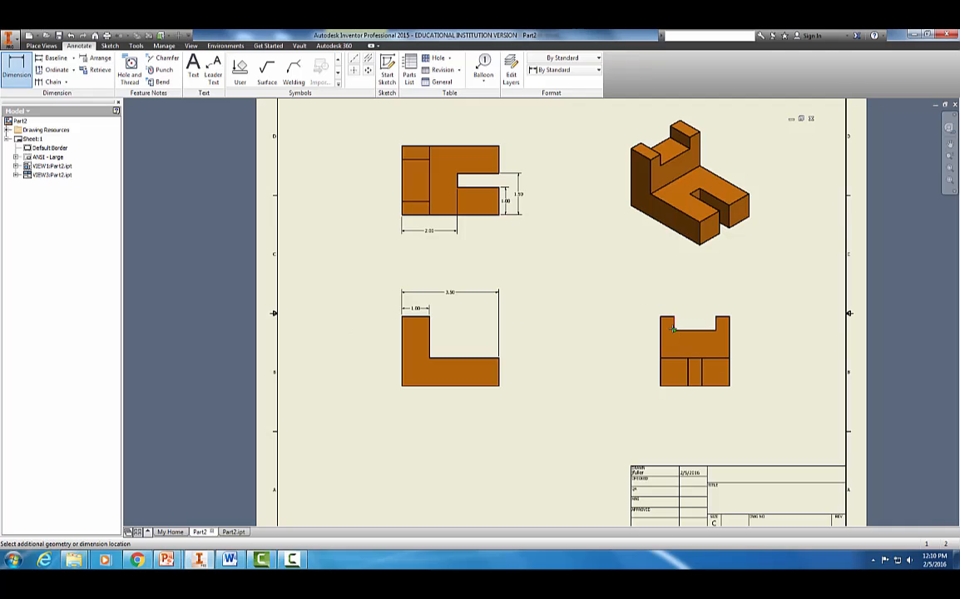
pyautogui.click(662, 383)
pyautogui.click(651, 354)
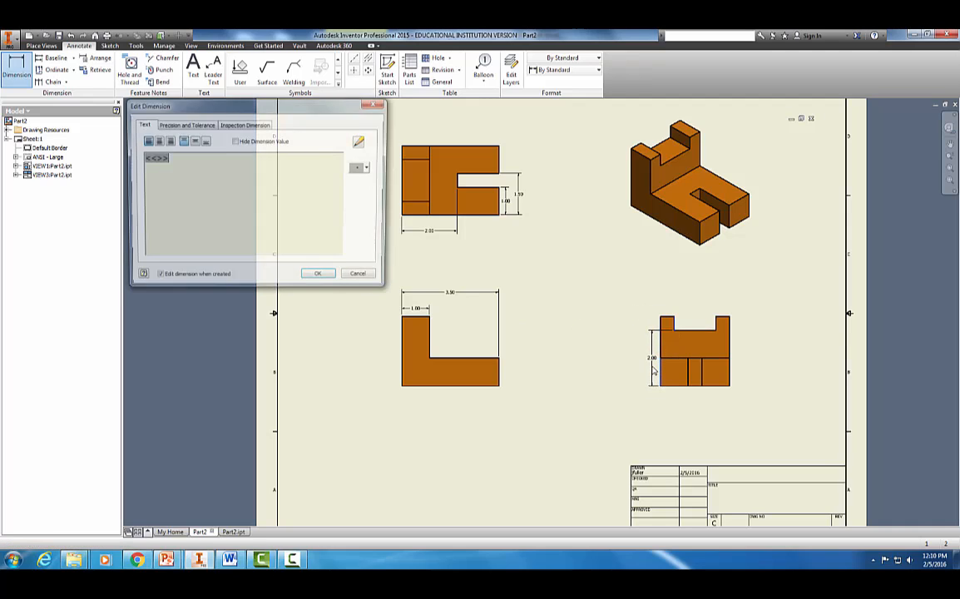
pyautogui.click(335, 281)
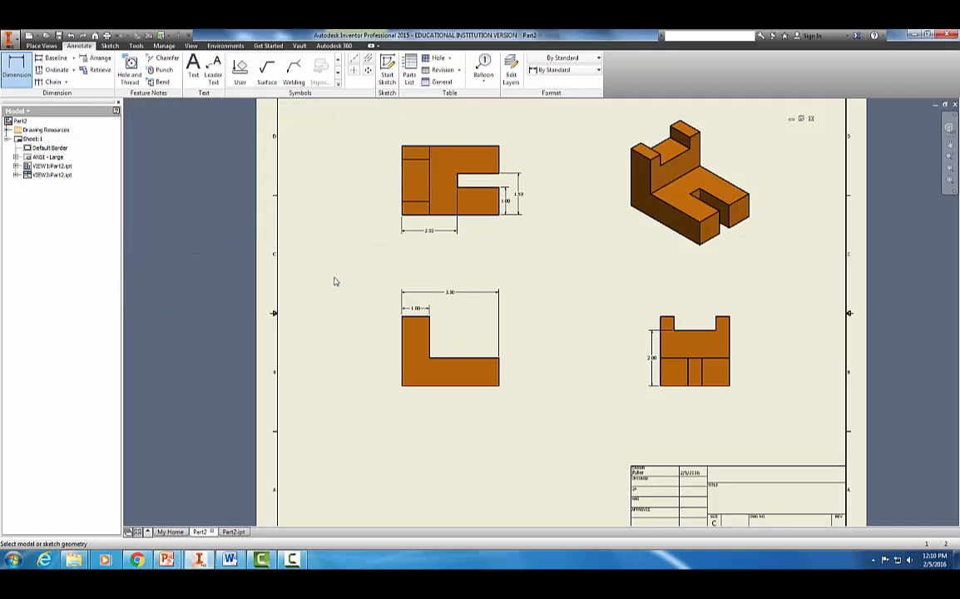
# Dimension the right side view's overall height, placing it outside the notch floor height dimension
pyautogui.click(660, 316)
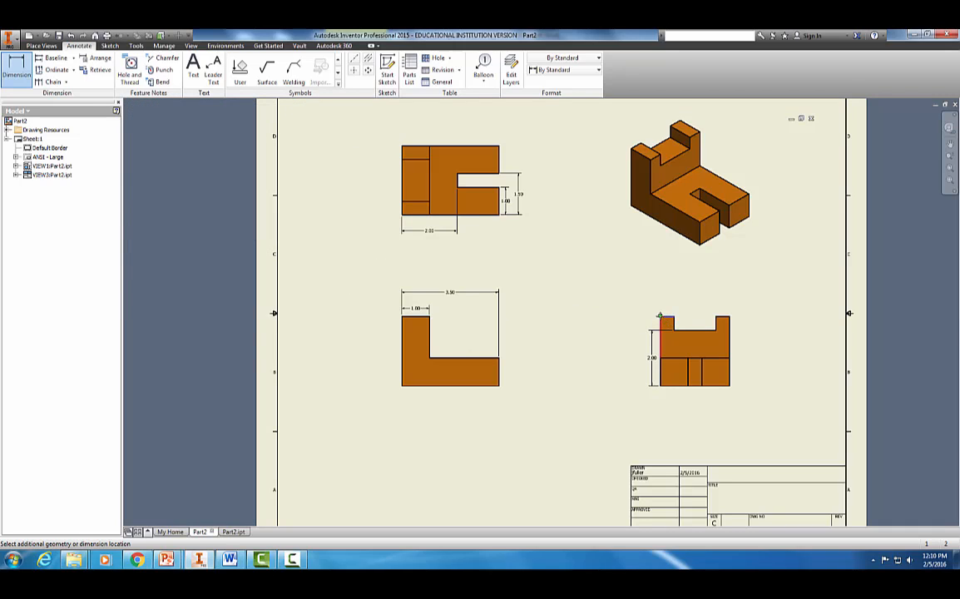
pyautogui.click(661, 386)
pyautogui.click(638, 383)
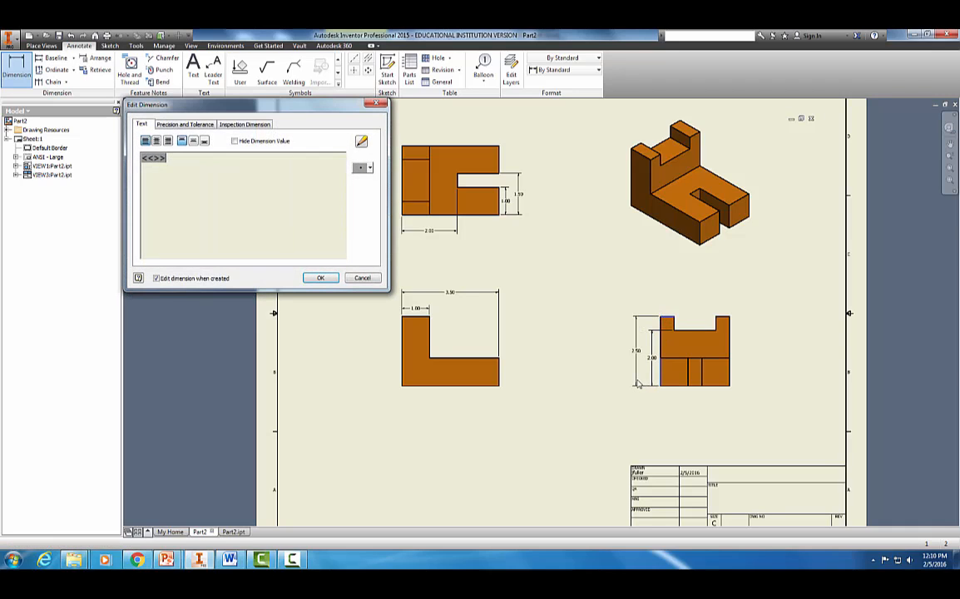
pyautogui.click(320, 278)
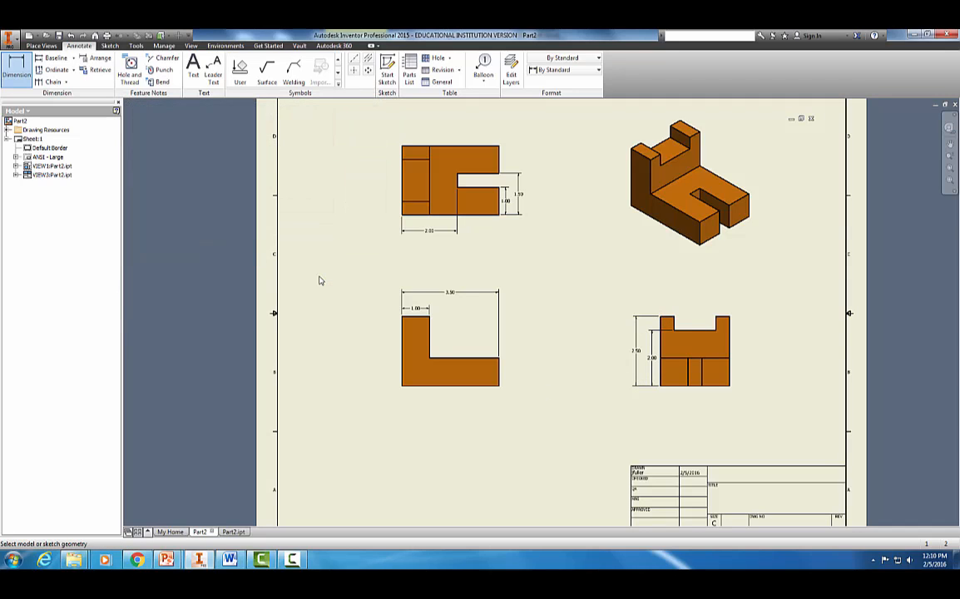
# Dimension from the right side view's left edge to the notch's near and far sides, stacking both dimensions above the view
pyautogui.click(667, 317)
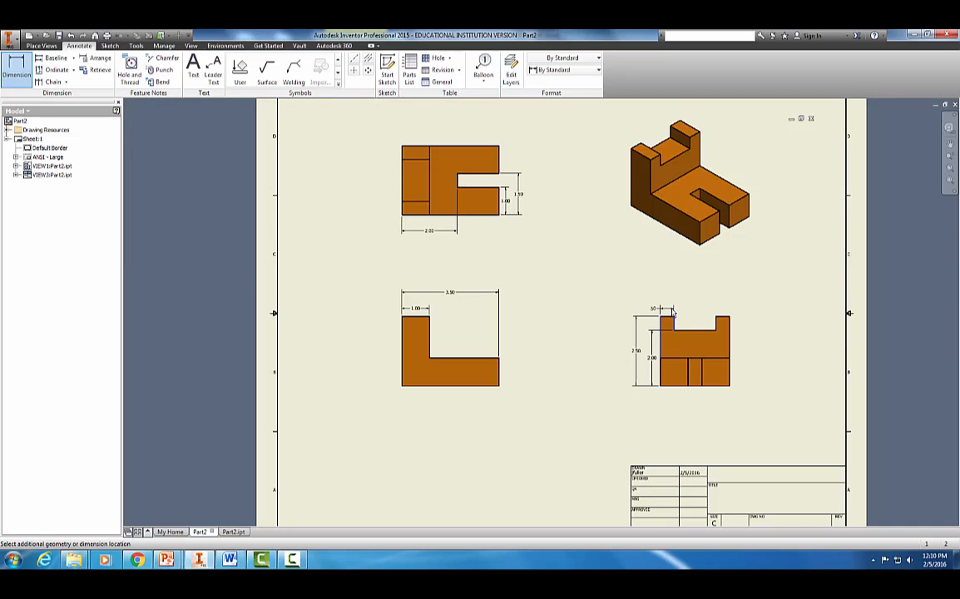
pyautogui.click(674, 313)
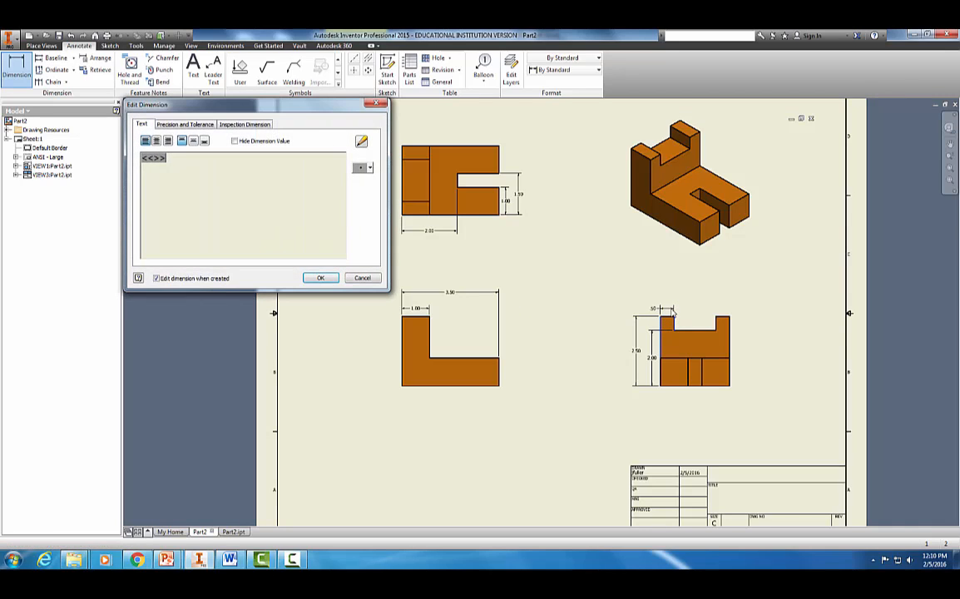
pyautogui.click(320, 279)
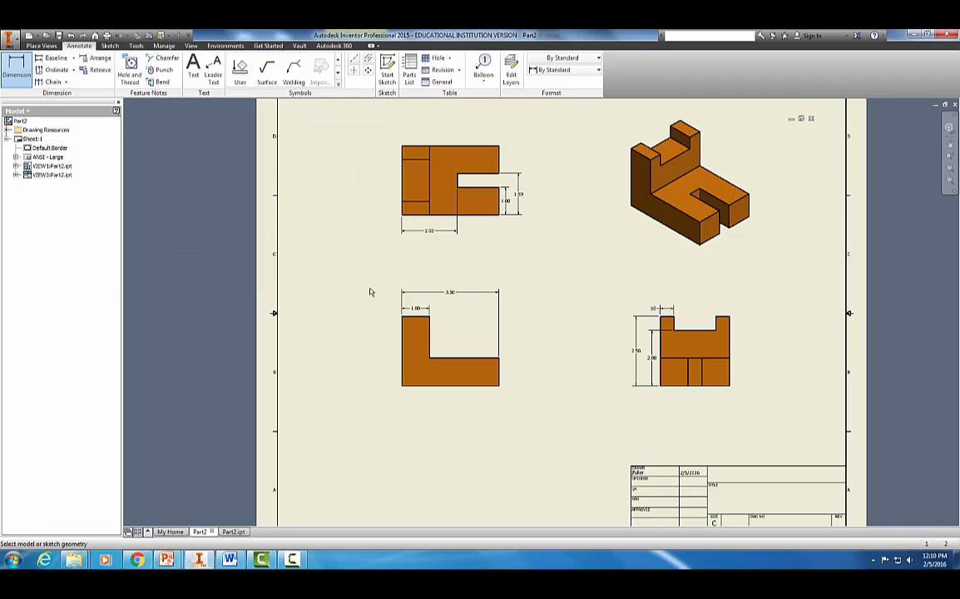
pyautogui.click(664, 319)
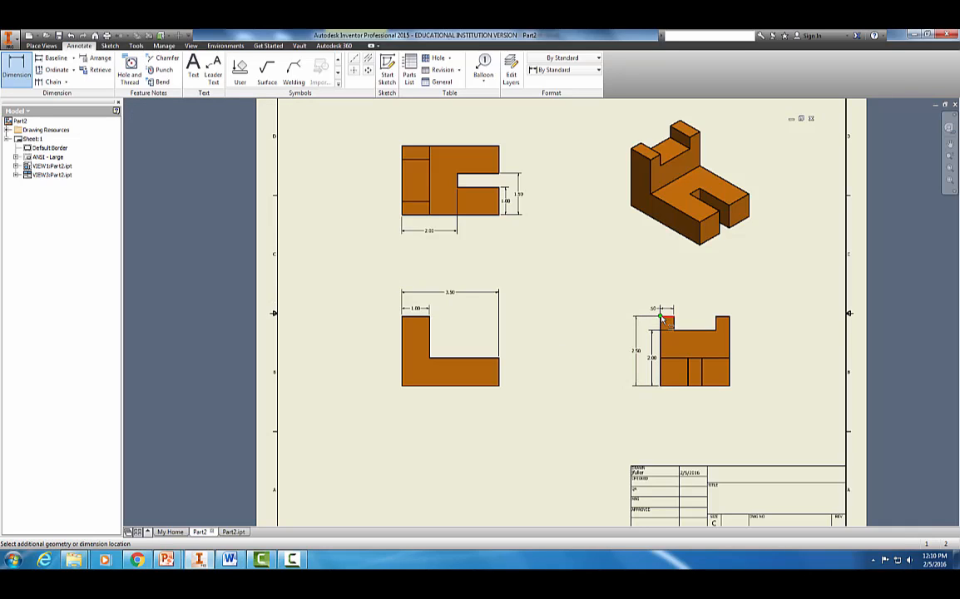
pyautogui.click(717, 319)
pyautogui.click(711, 306)
pyautogui.click(291, 250)
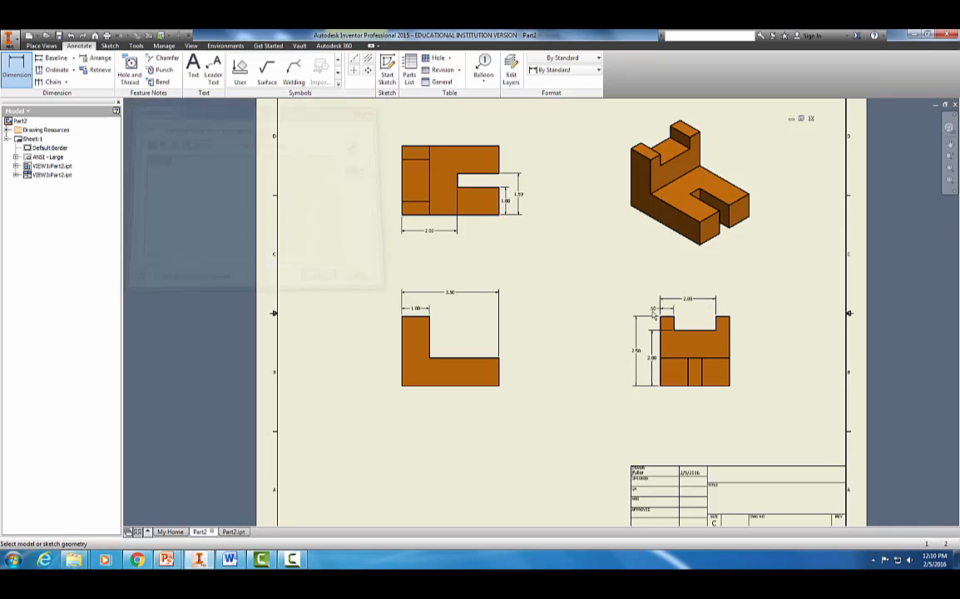
# Dimension the right side view's overall width, placing it above the two notch dimensions
pyautogui.click(665, 319)
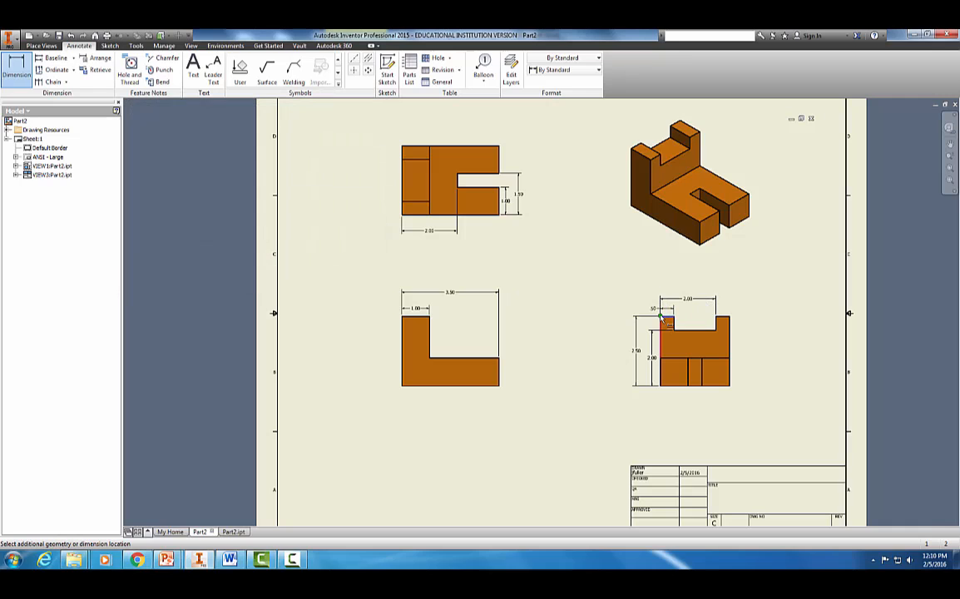
pyautogui.click(730, 319)
pyautogui.click(652, 264)
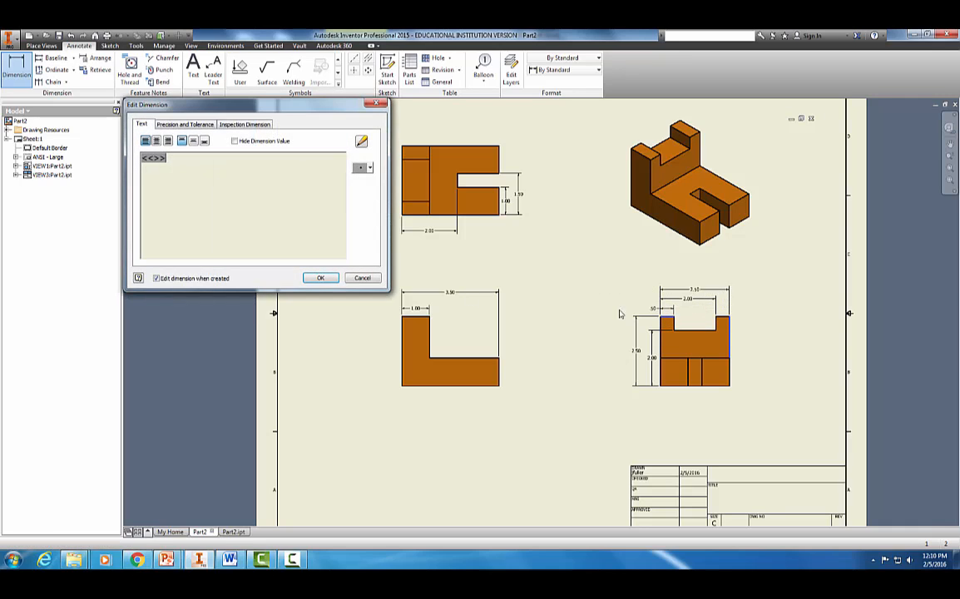
pyautogui.click(321, 279)
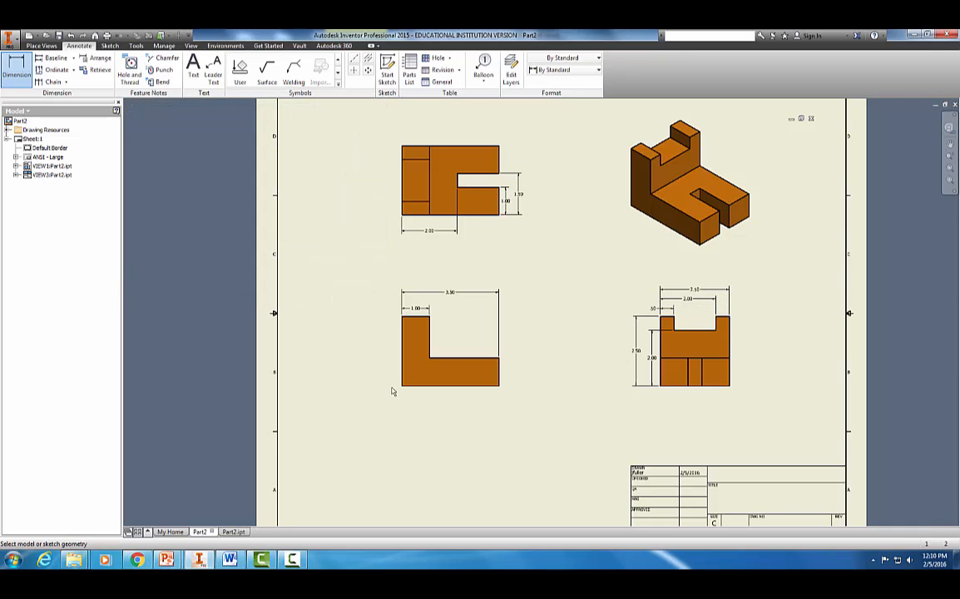